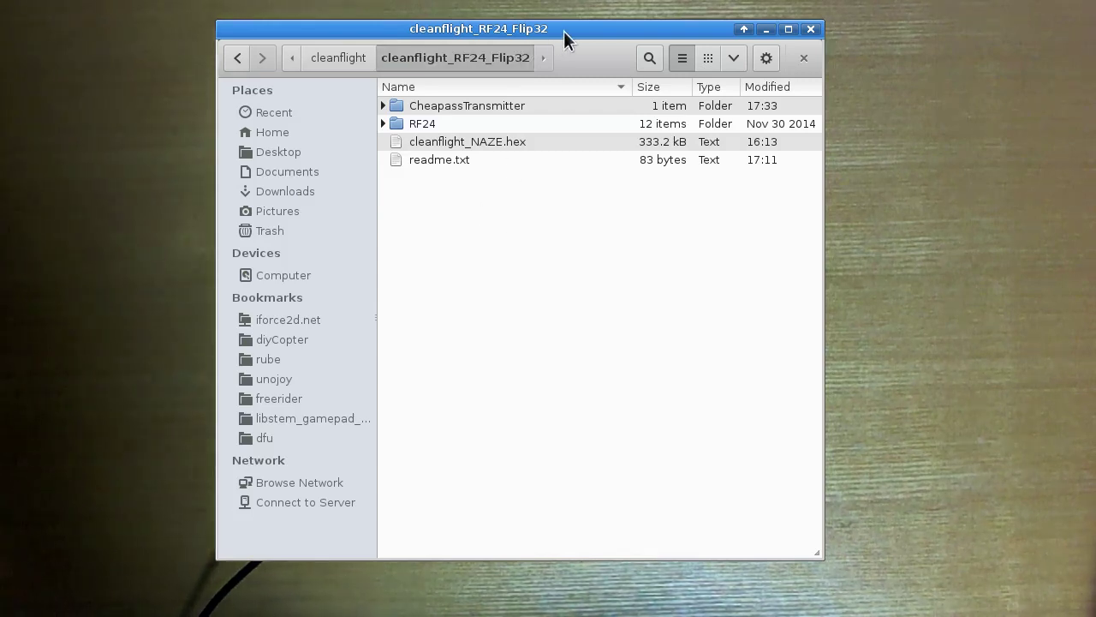
Step: Browse the CheapassTransmitter and RF24 project folders and select the cleanflight_NAZE.hex file
left_click_drag(564, 39, 557, 39)
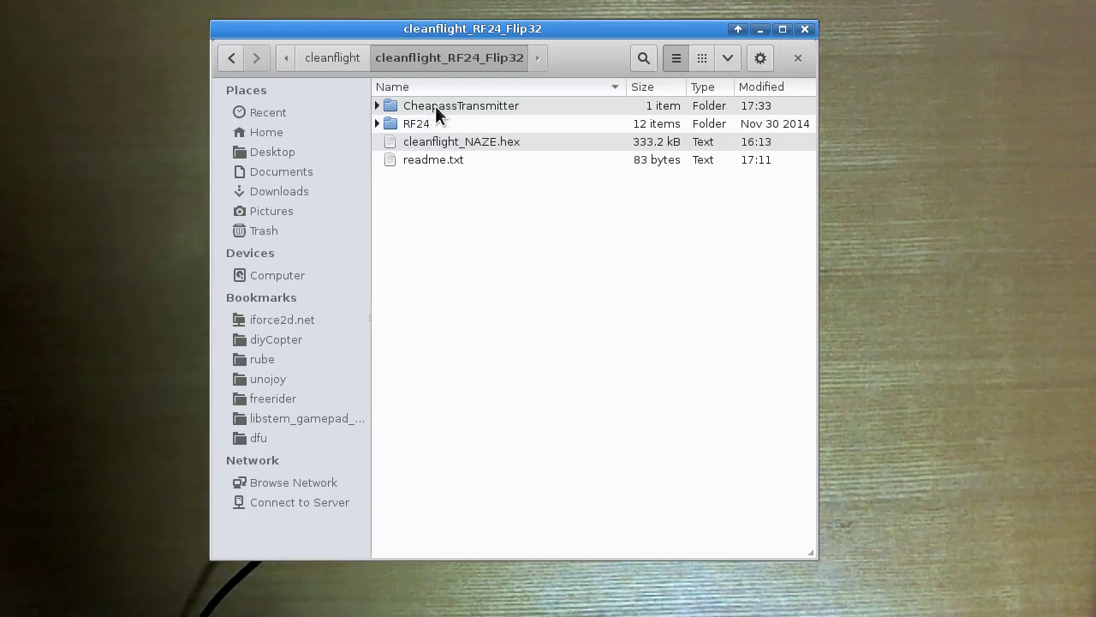
left_click(380, 102)
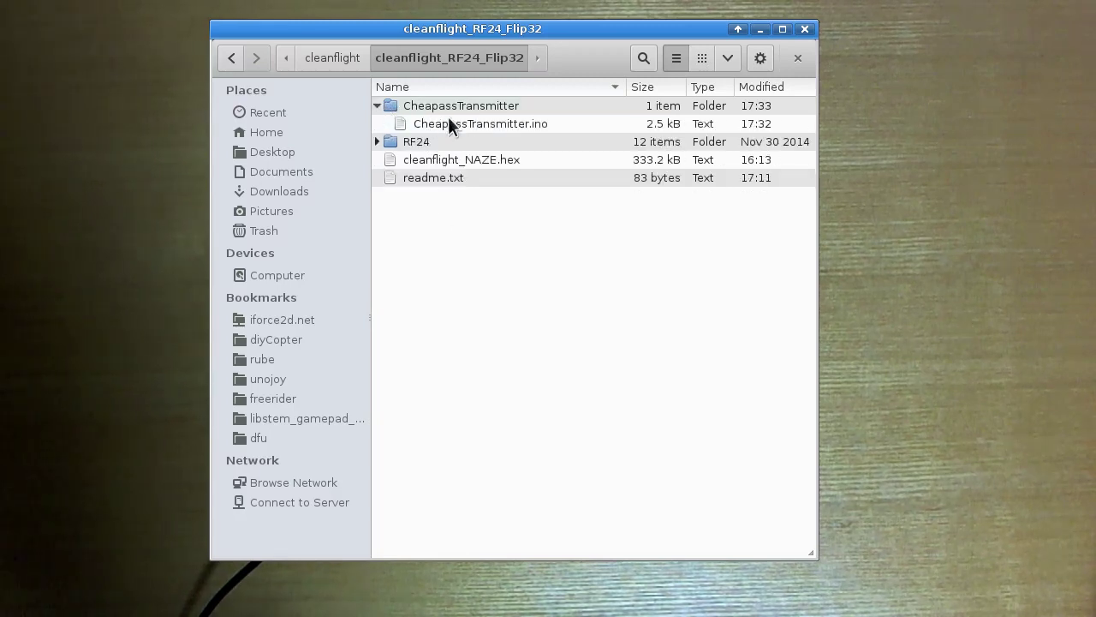
left_click(457, 122)
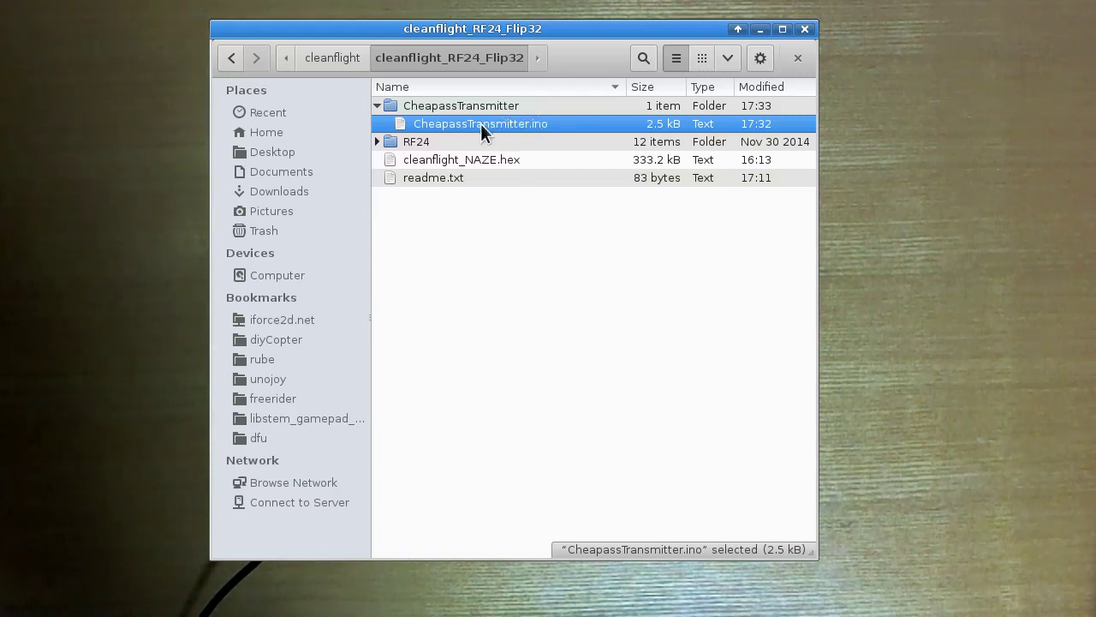
left_click(377, 107)
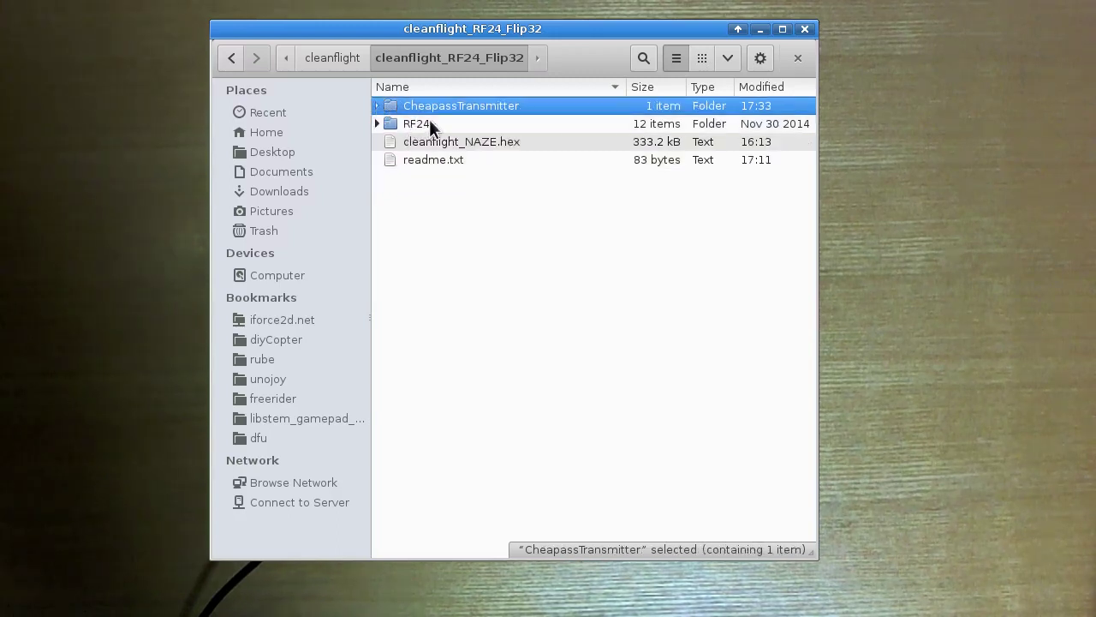
key("Right")
key("Down")
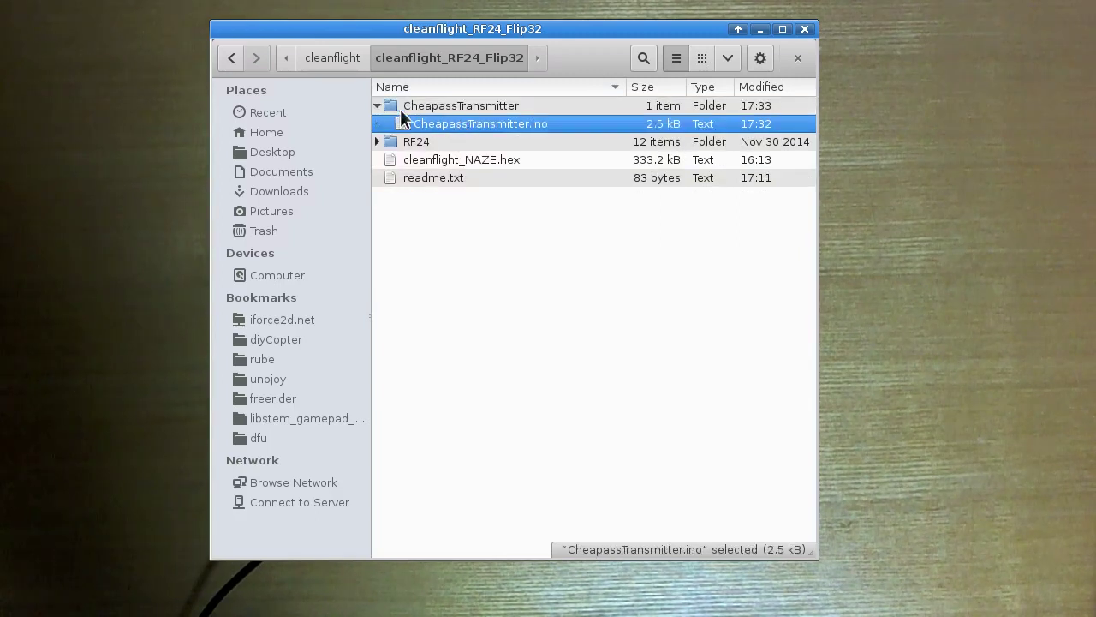
left_click(376, 105)
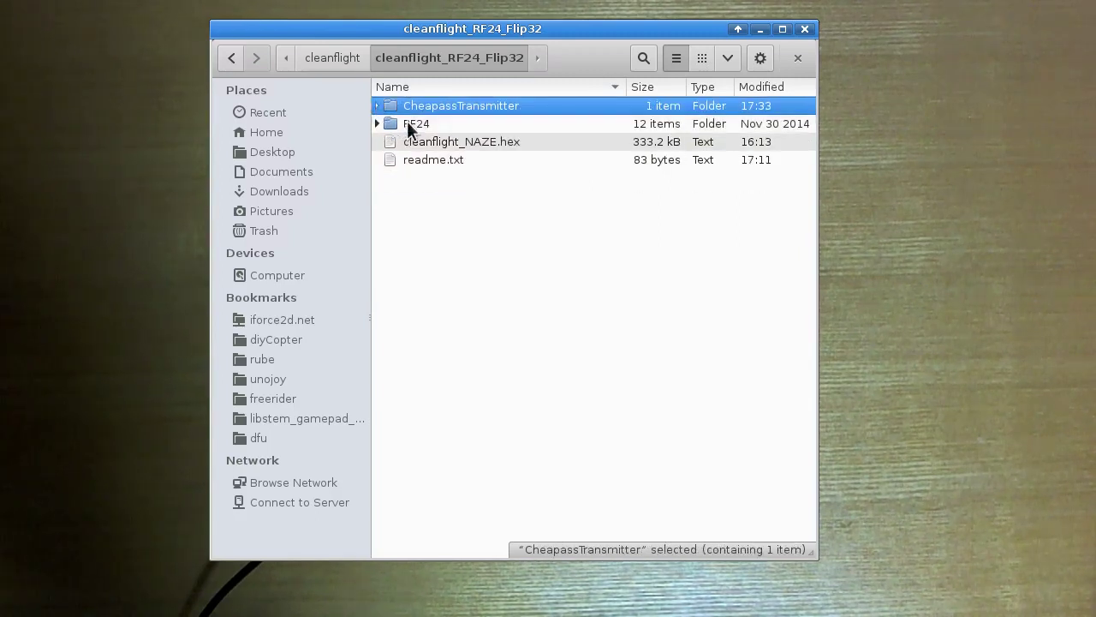
left_click(409, 126)
left_click(377, 123)
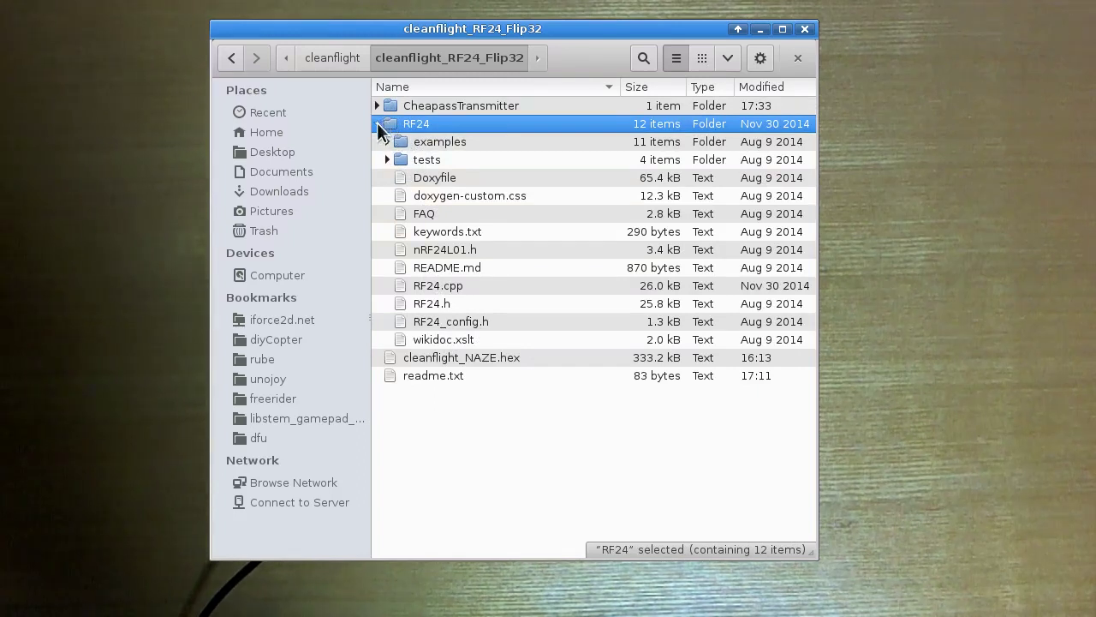
left_click(377, 124)
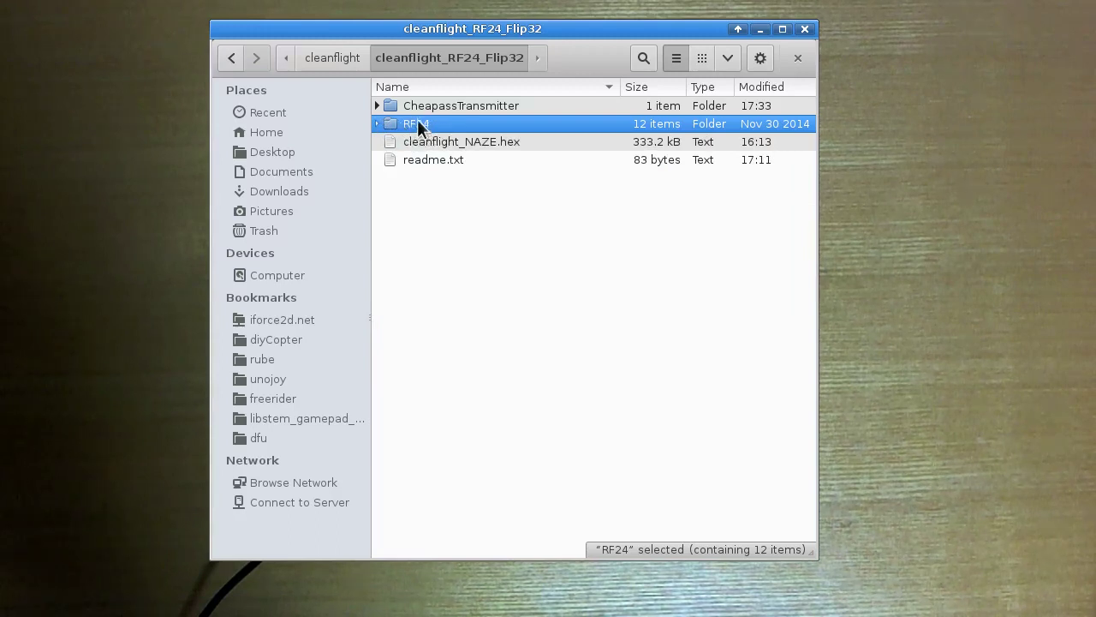
left_click(450, 105)
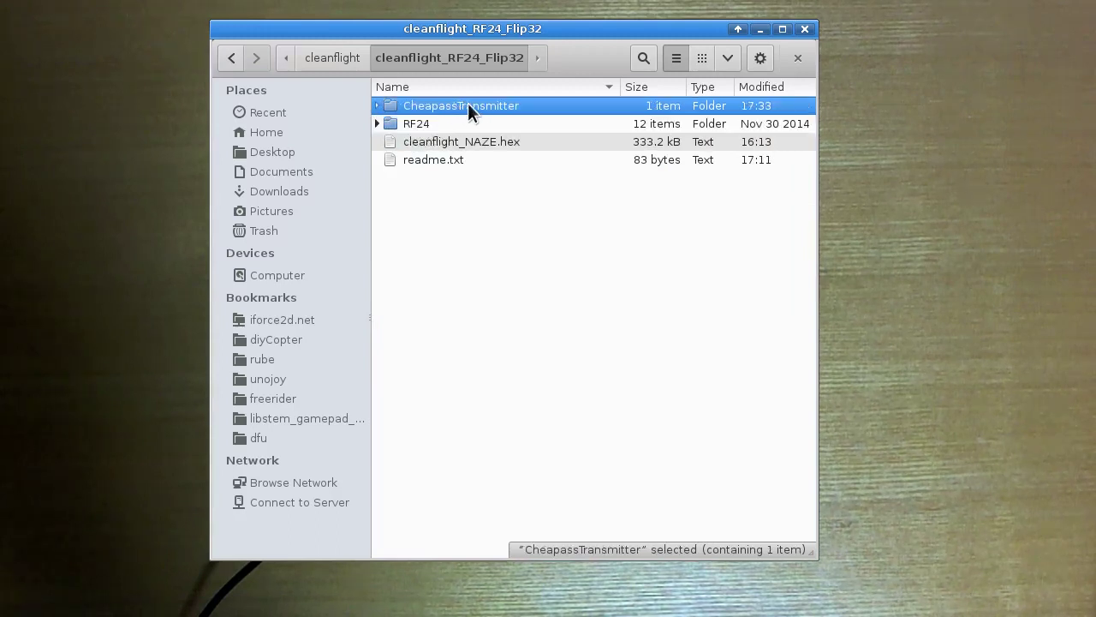
left_click(469, 143)
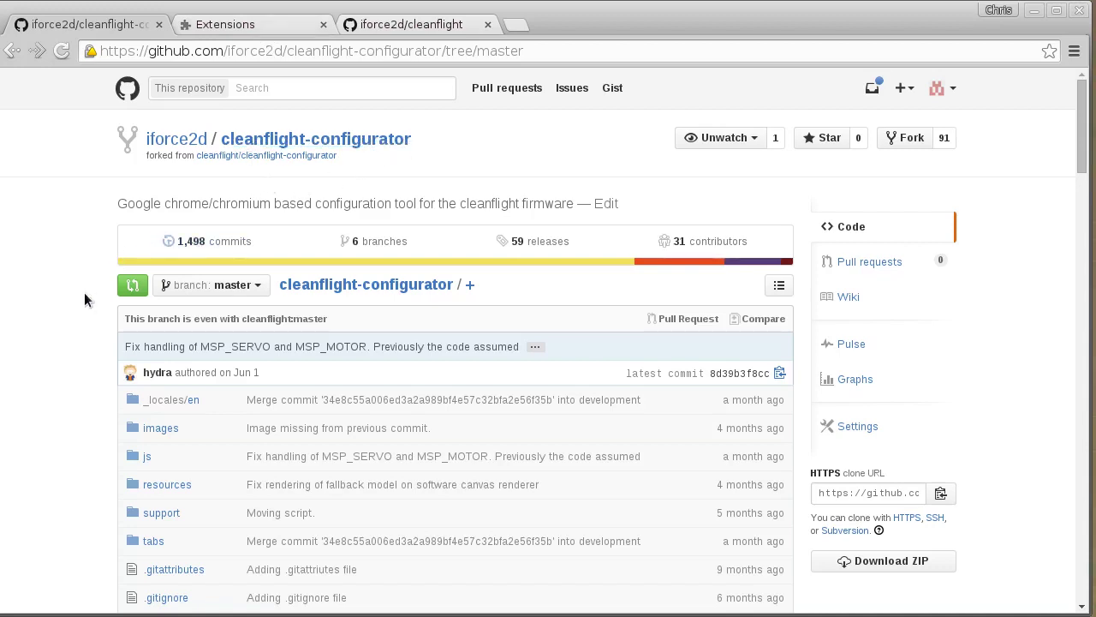
Step: Switch the GitHub repository to the nrf24 branch and save it as a zip
left_click(245, 287)
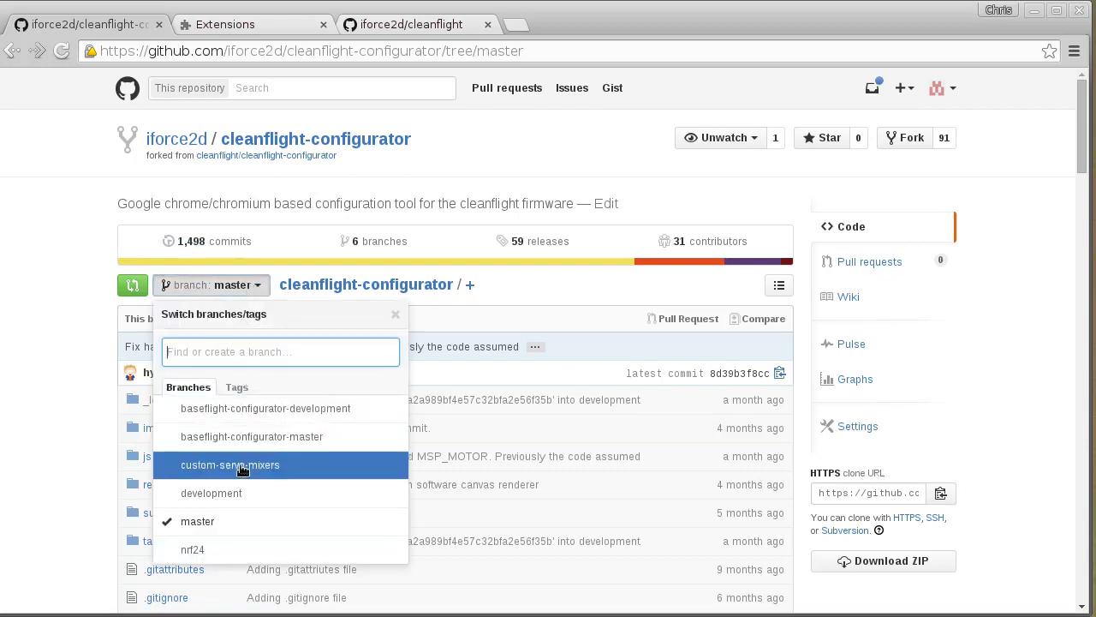
left_click(206, 550)
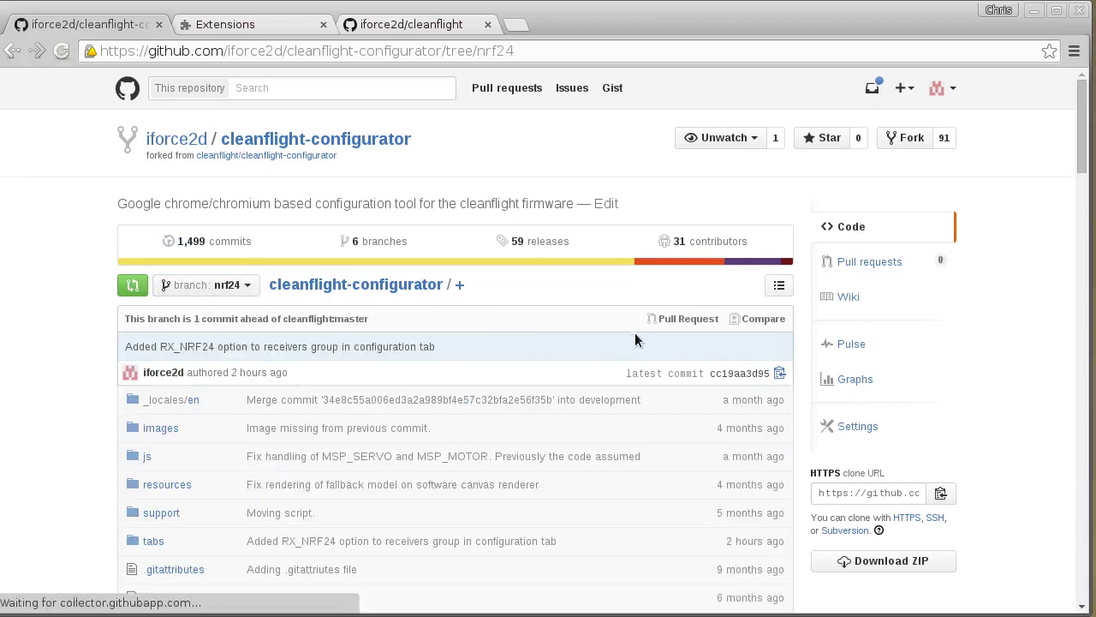
left_click(882, 562)
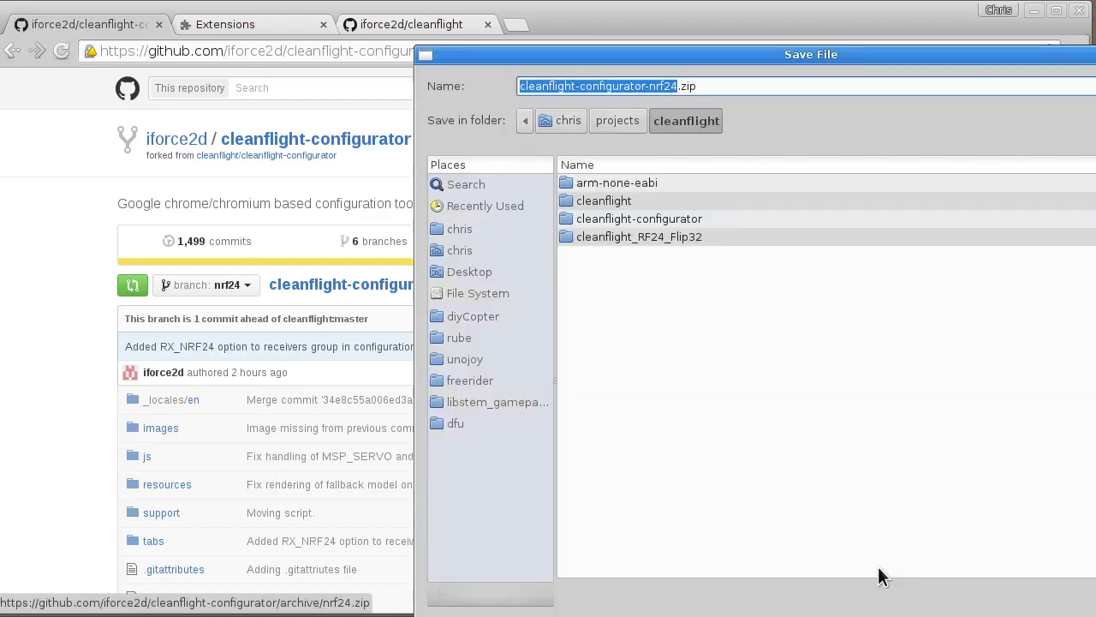
left_click(650, 86)
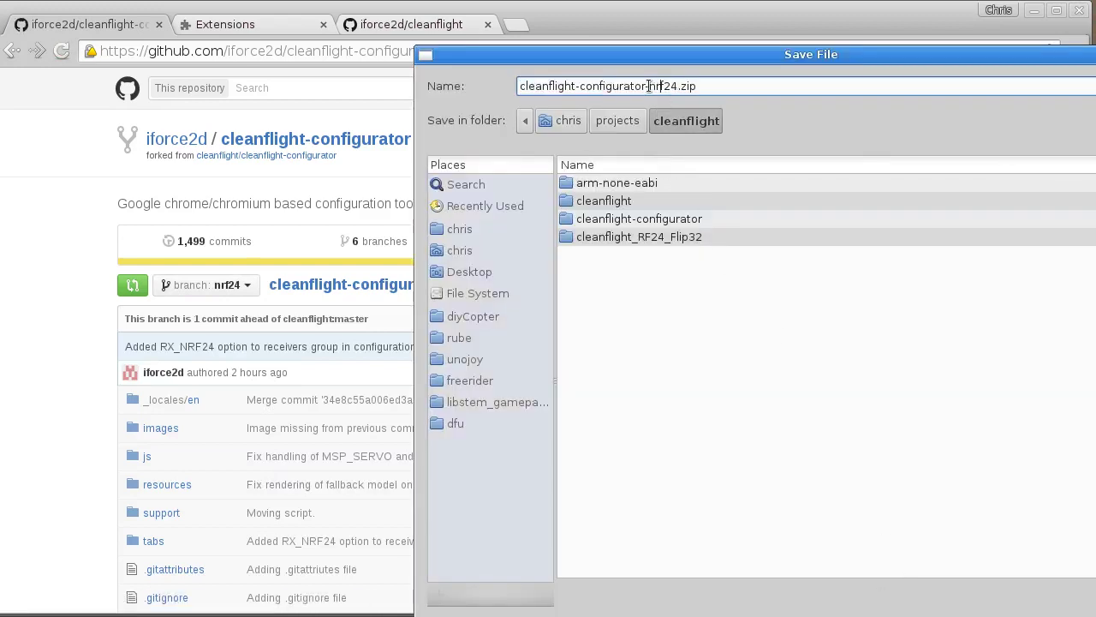
left_click_drag(649, 85, 677, 85)
left_click(670, 86)
key("Return")
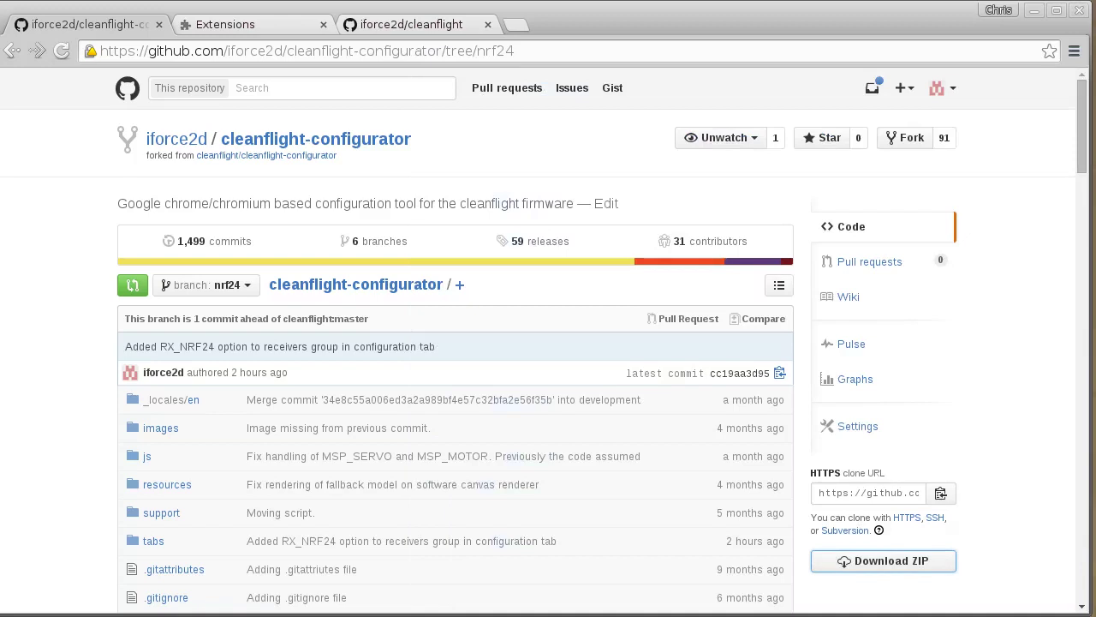
Step: Load the cleanflight-configurator folder as an unpacked Chrome extension with Developer mode on
left_click(244, 26)
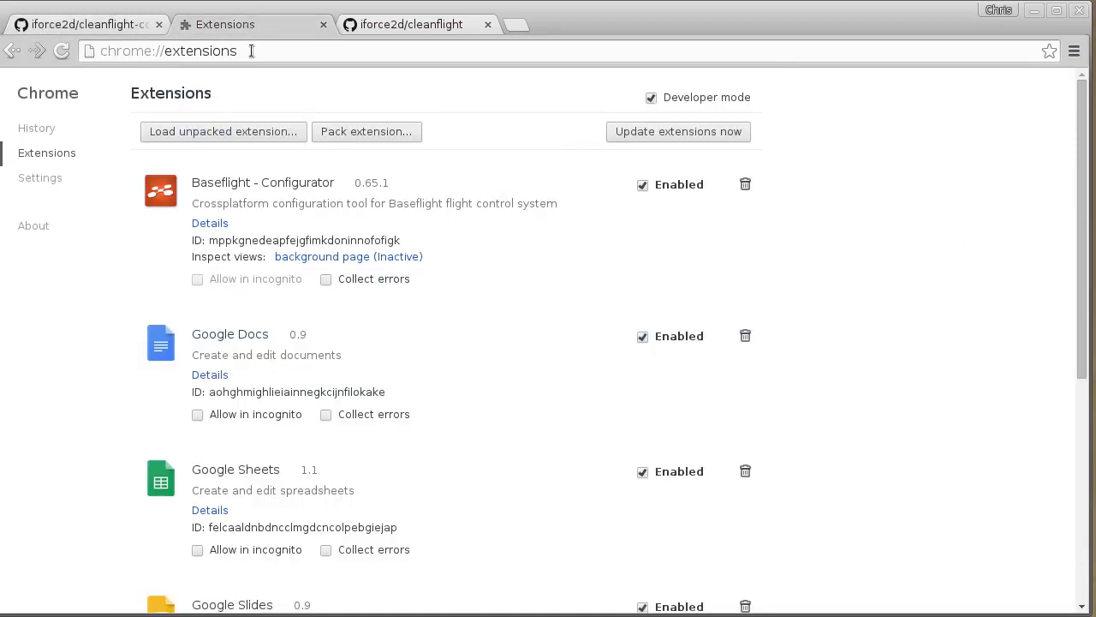
left_click_drag(255, 52, 93, 54)
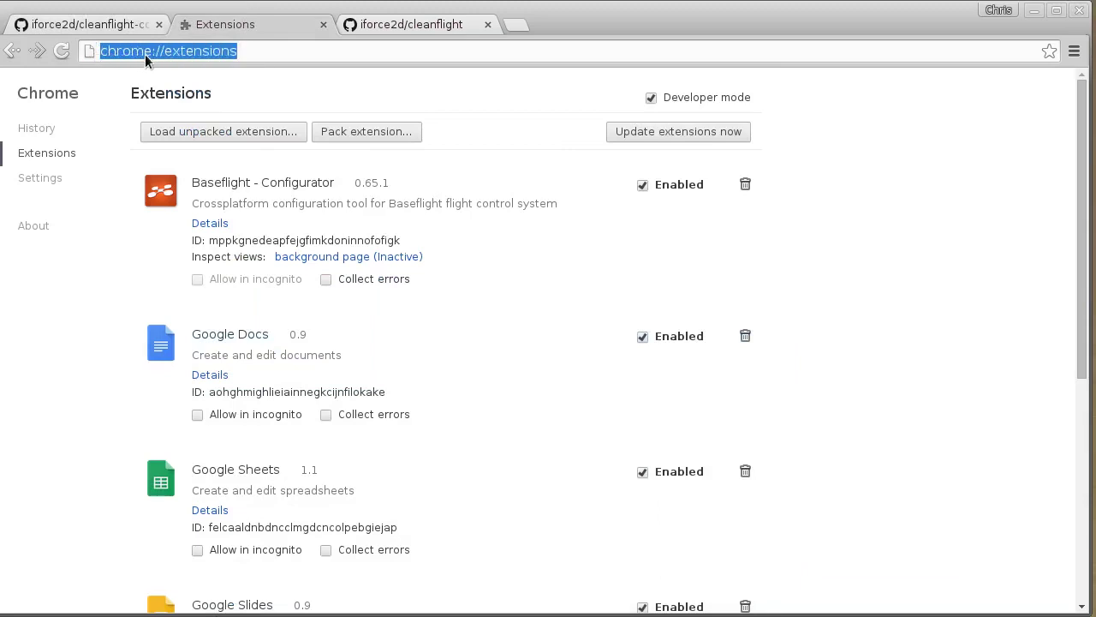
left_click(247, 49)
left_click_drag(262, 52, 132, 60)
left_click(272, 49)
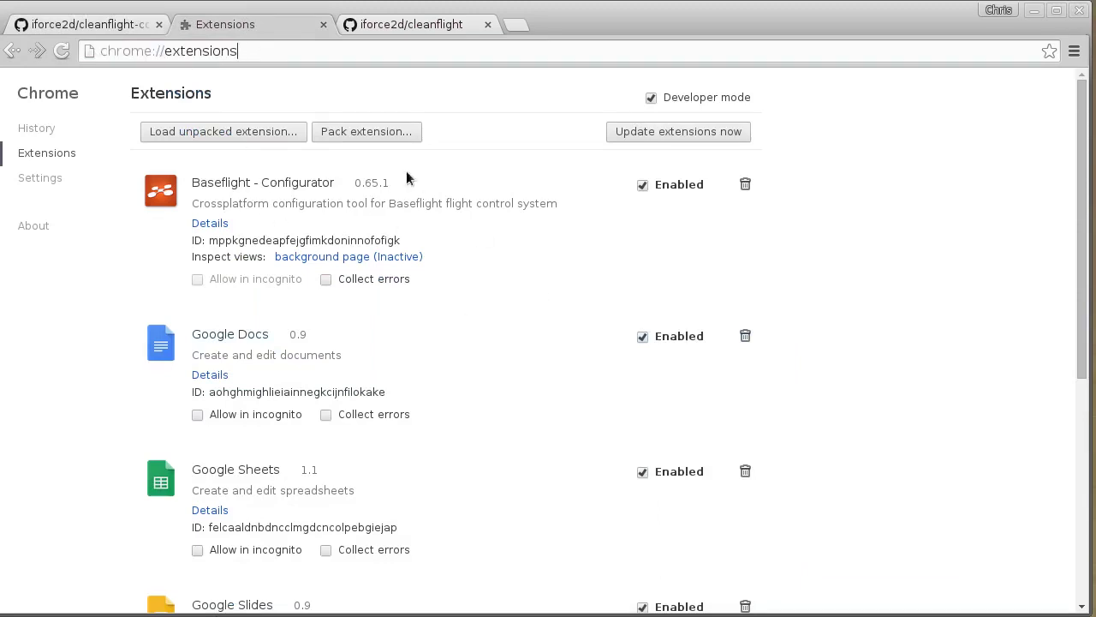
left_click(652, 98)
left_click(652, 99)
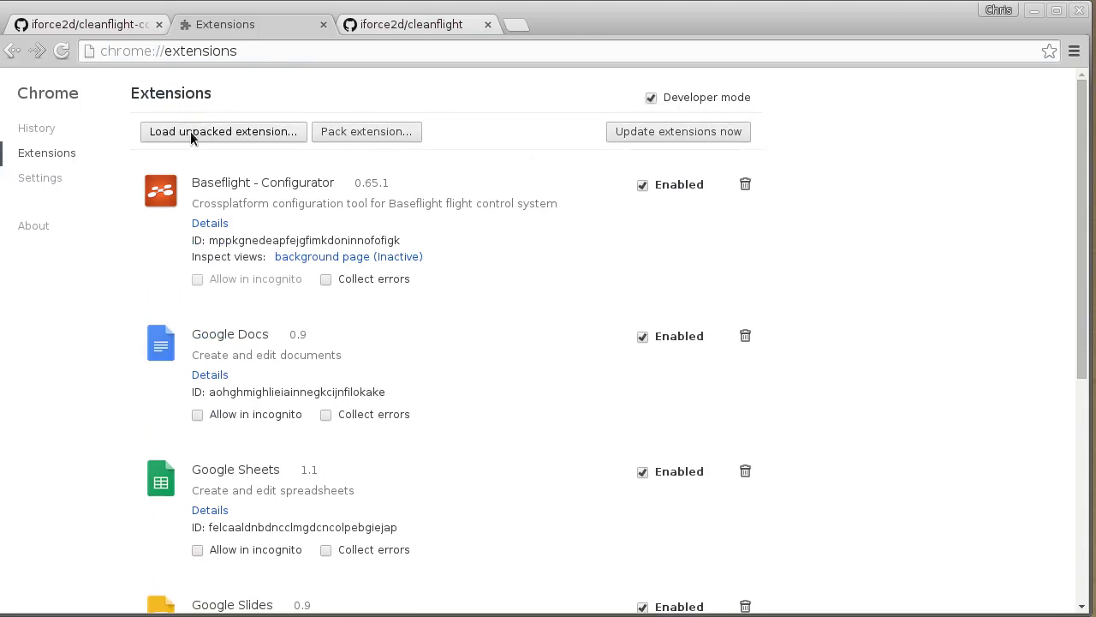
left_click(240, 130)
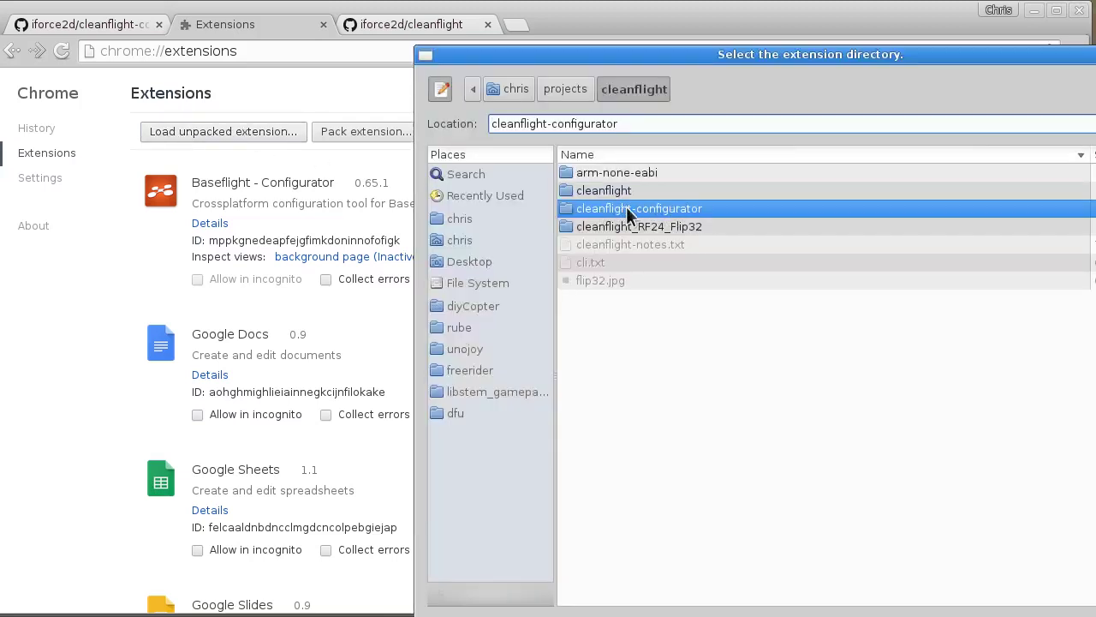
left_click_drag(638, 55, 393, 20)
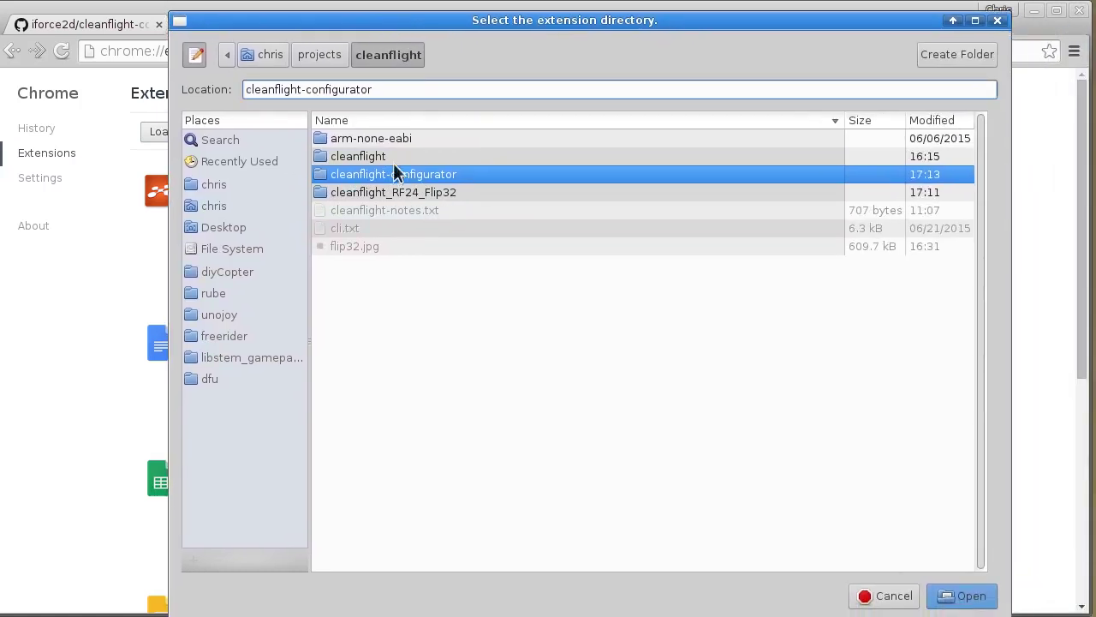
left_click(951, 595)
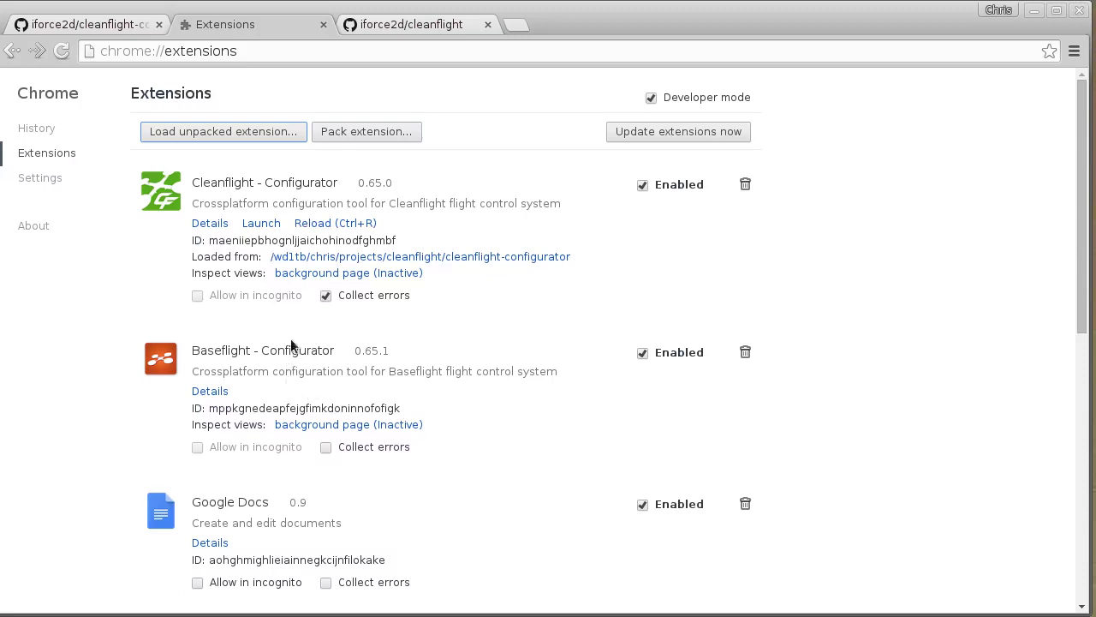
Step: Launch Cleanflight Configurator and load cleanflight_NAZE.hex from the cleanflight_RF24_Flip32 folder
left_click(261, 224)
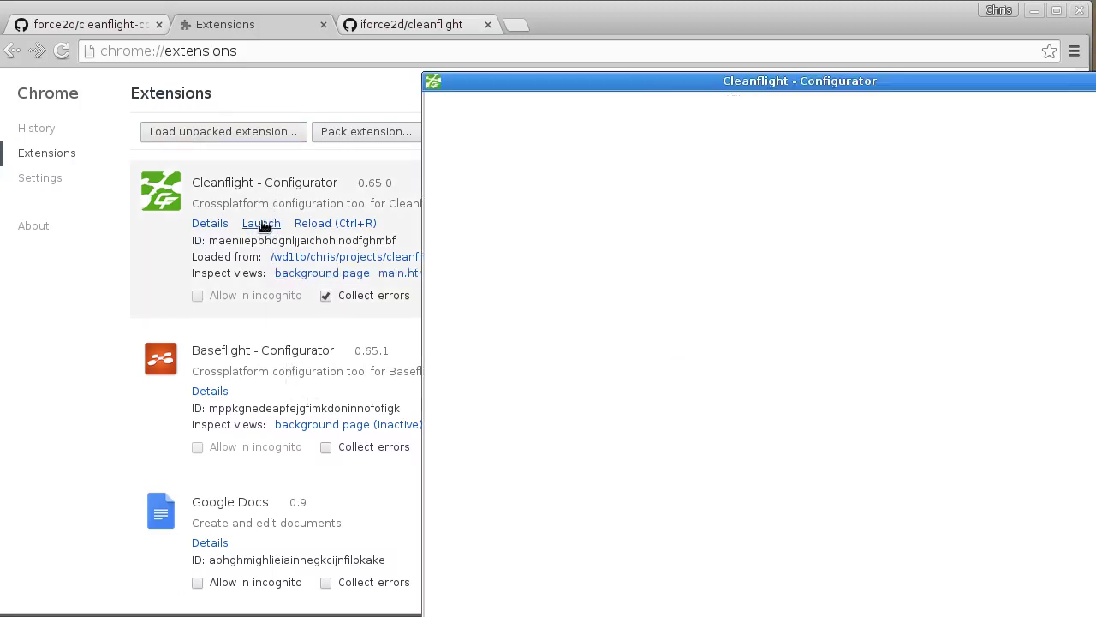
left_click_drag(515, 83, 220, 37)
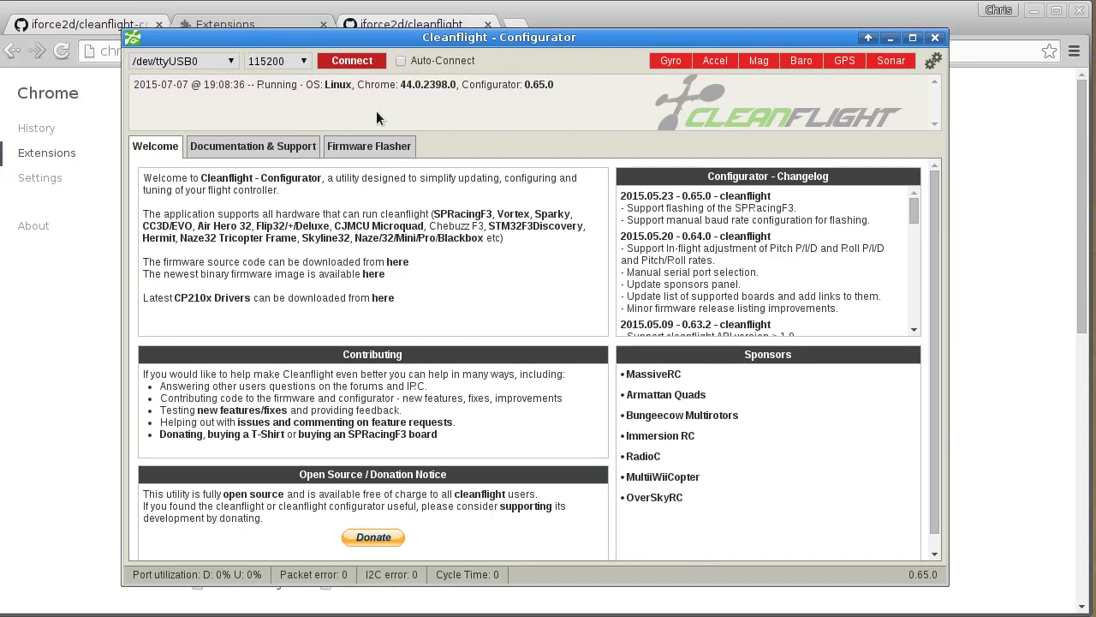
left_click(363, 146)
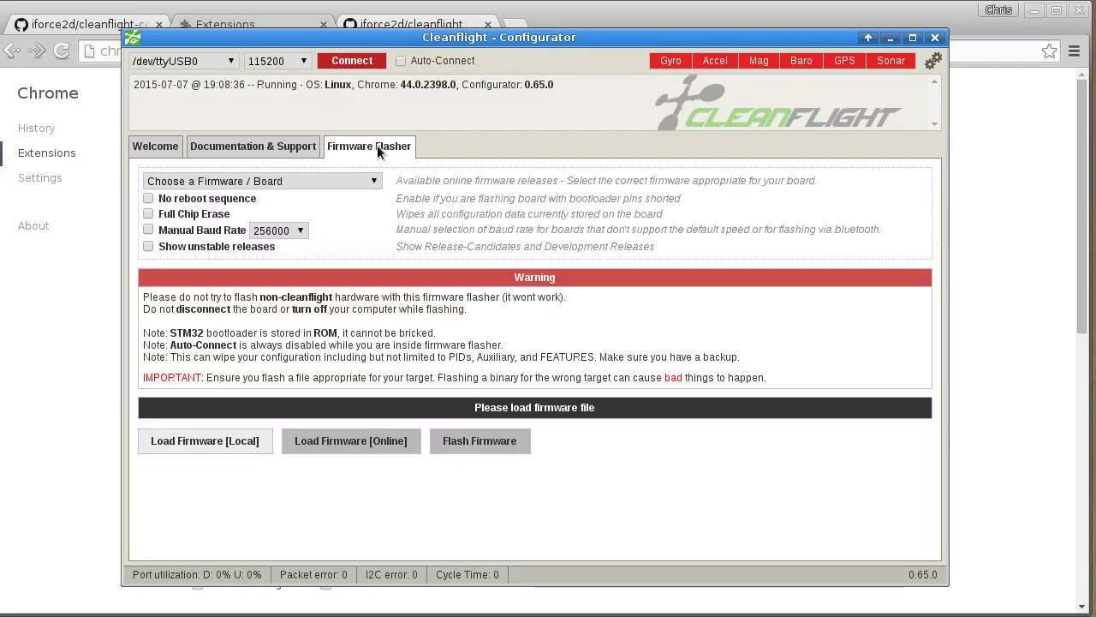
left_click(218, 442)
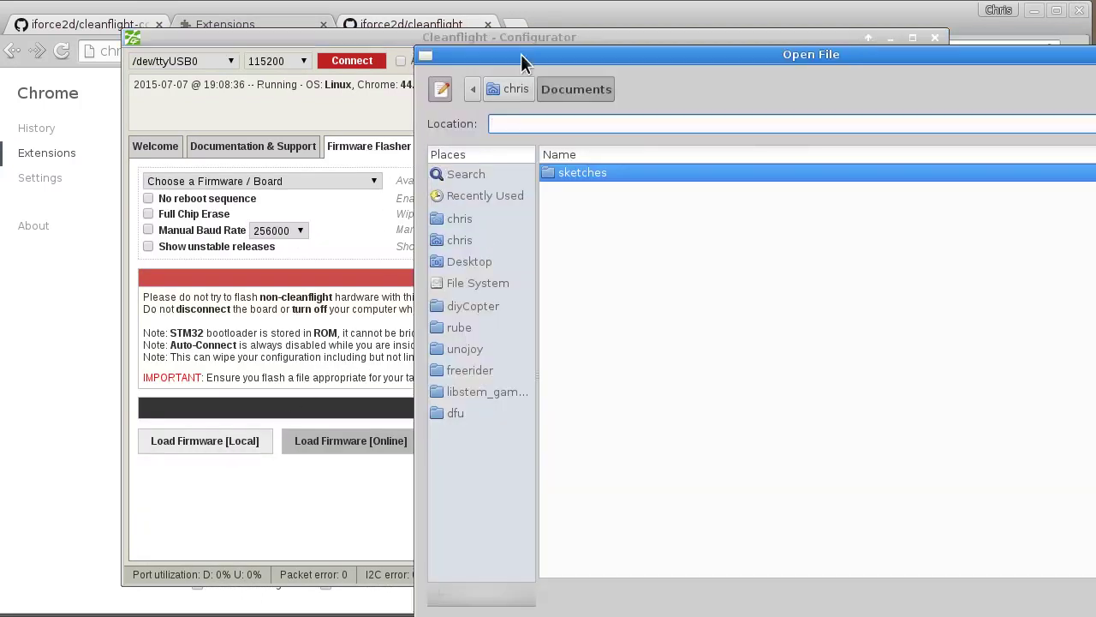
left_click_drag(521, 54, 276, 49)
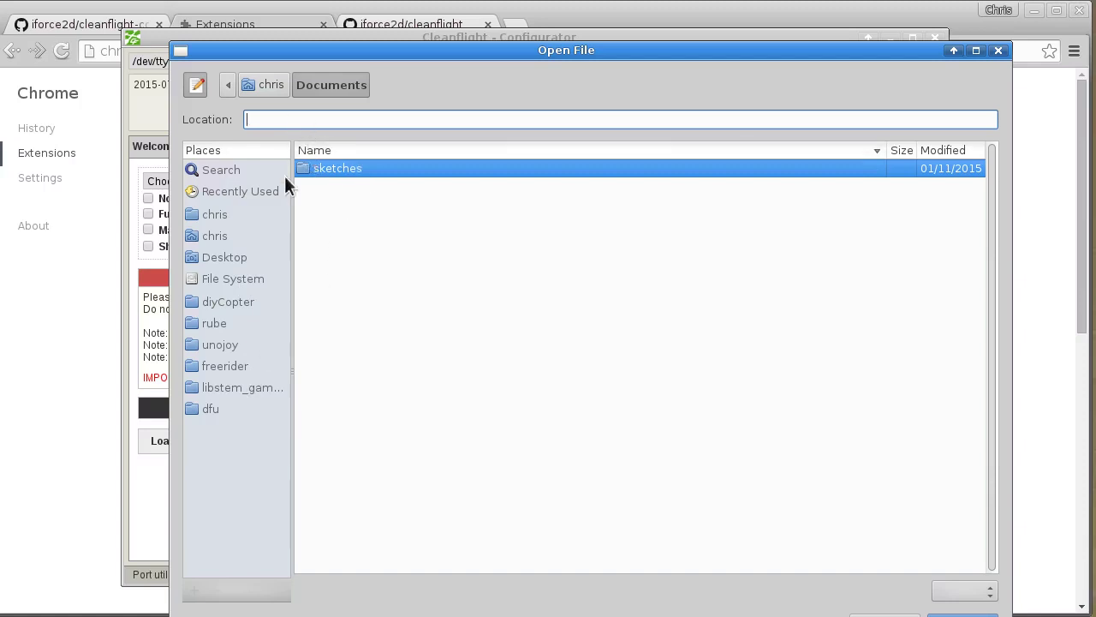
left_click(239, 301)
left_click(329, 85)
double_click(352, 240)
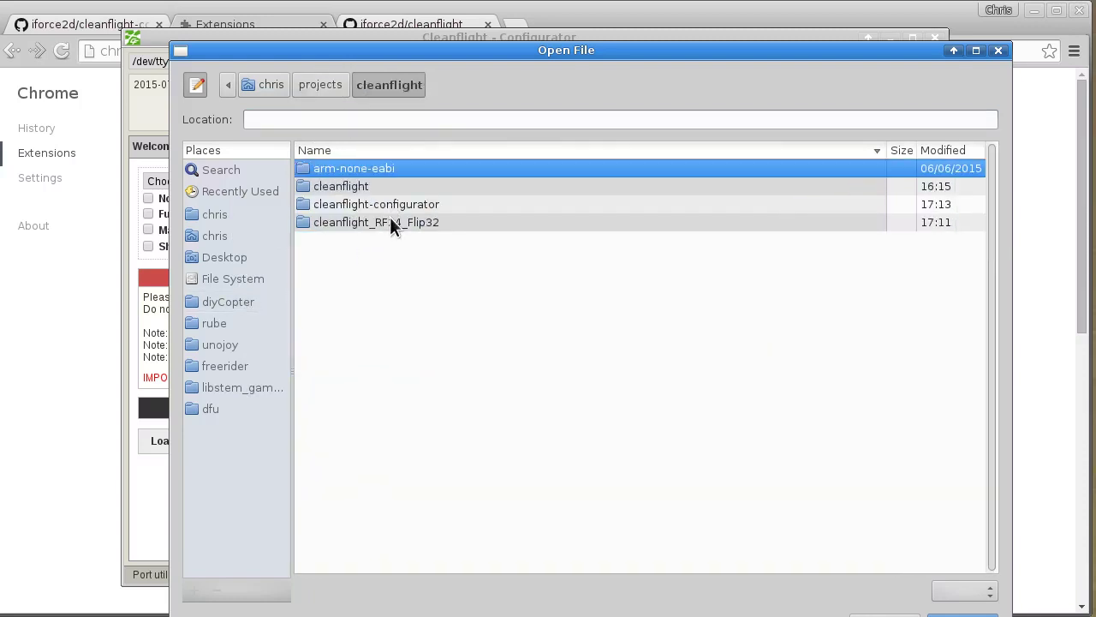
double_click(391, 222)
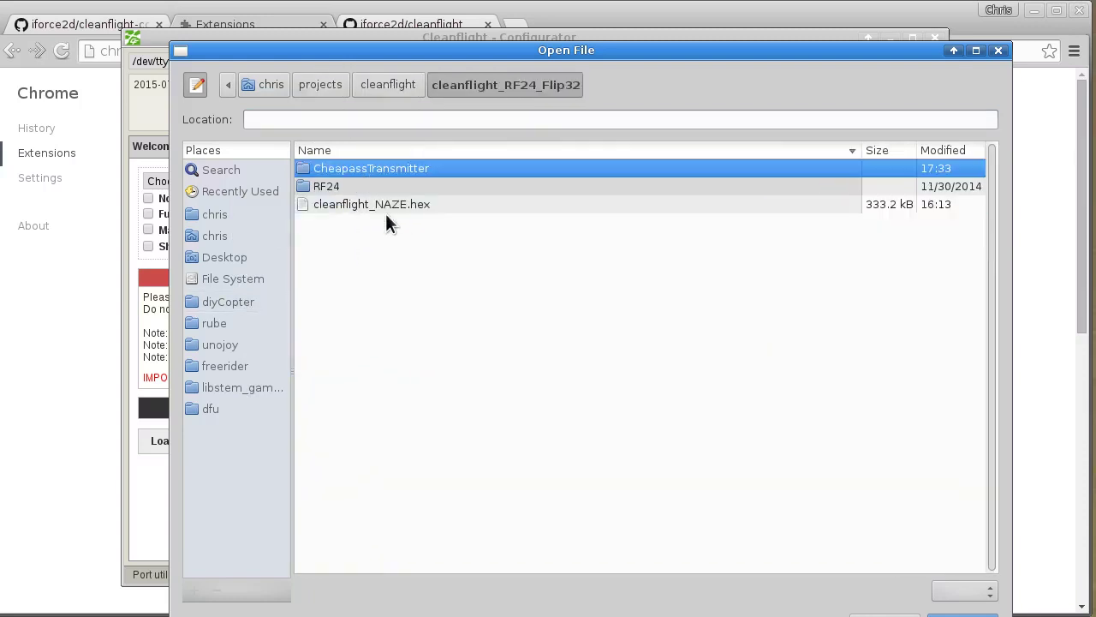
left_click(363, 208)
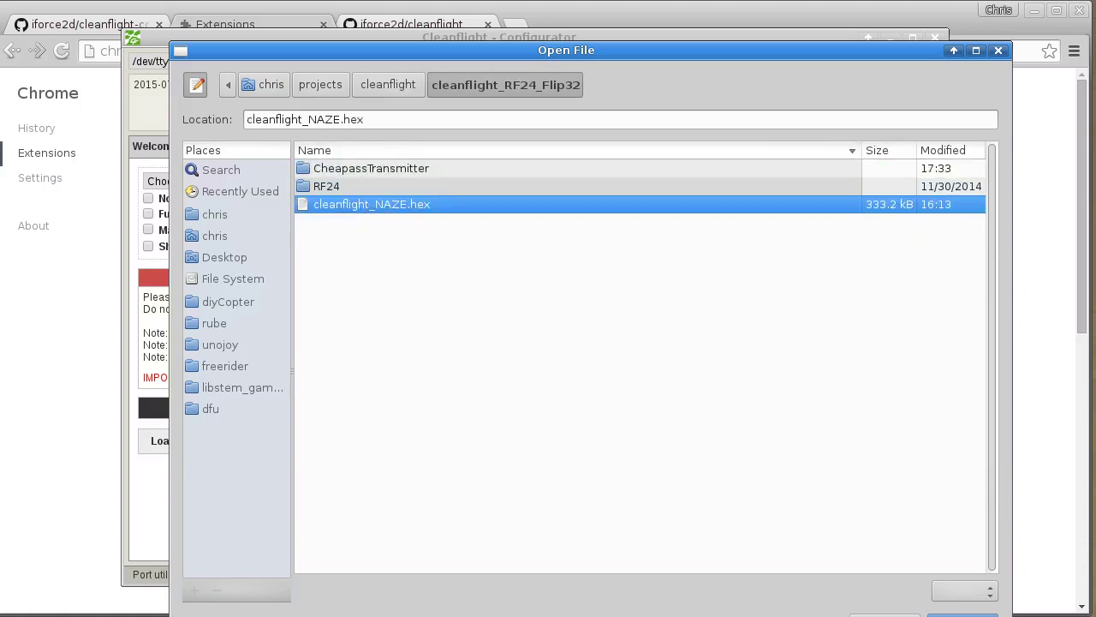
left_click(962, 615)
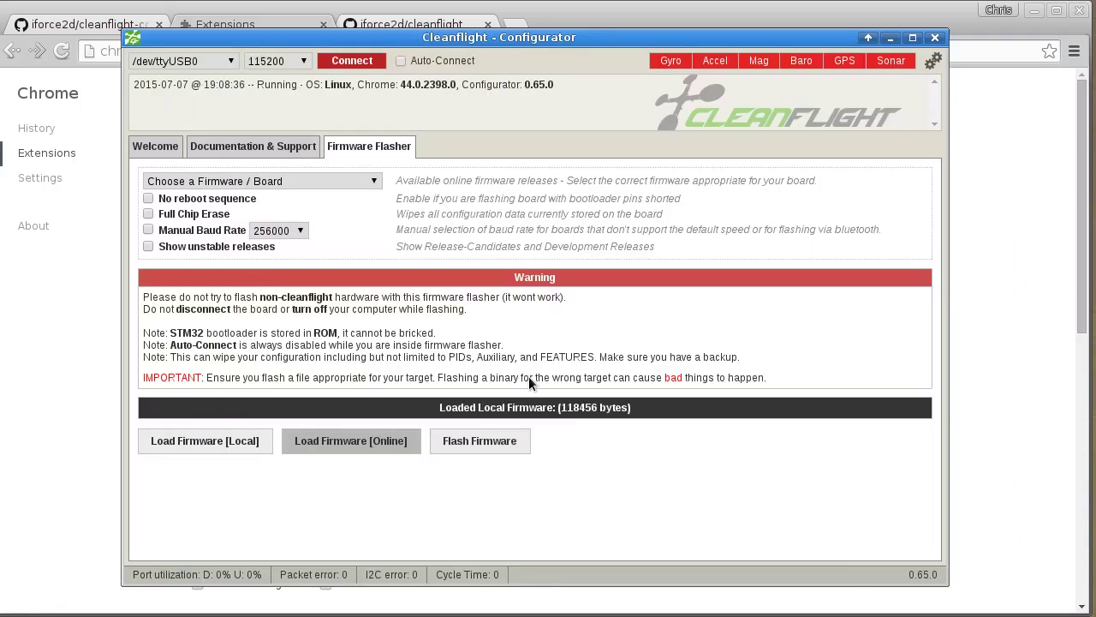
Step: Flash the loaded firmware to the board, leaving the no reboot sequence option off
left_click(501, 443)
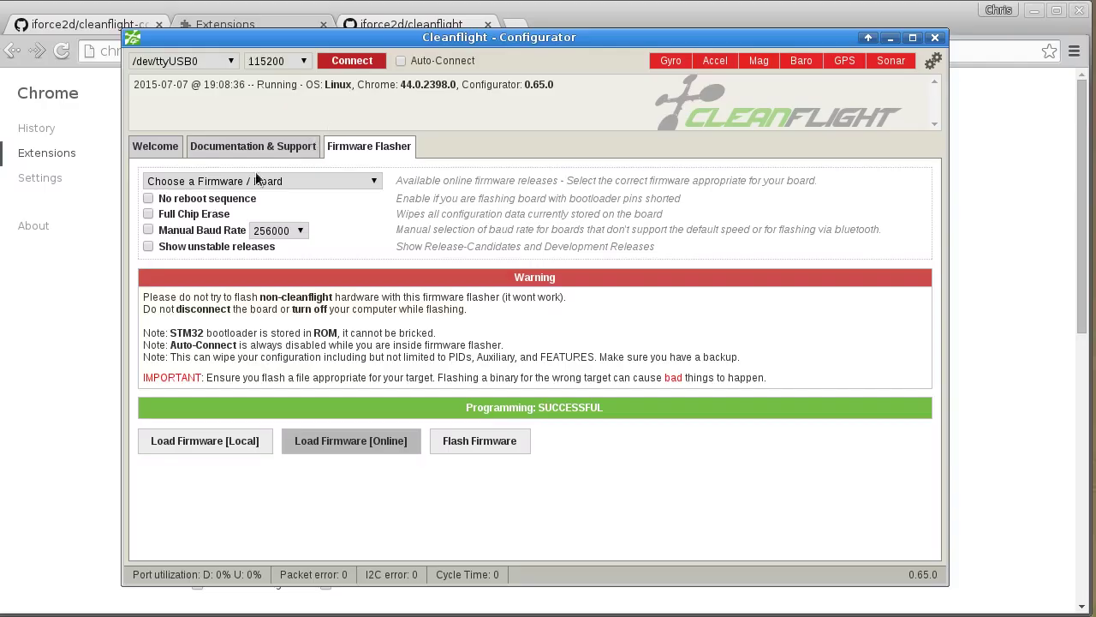
left_click(150, 199)
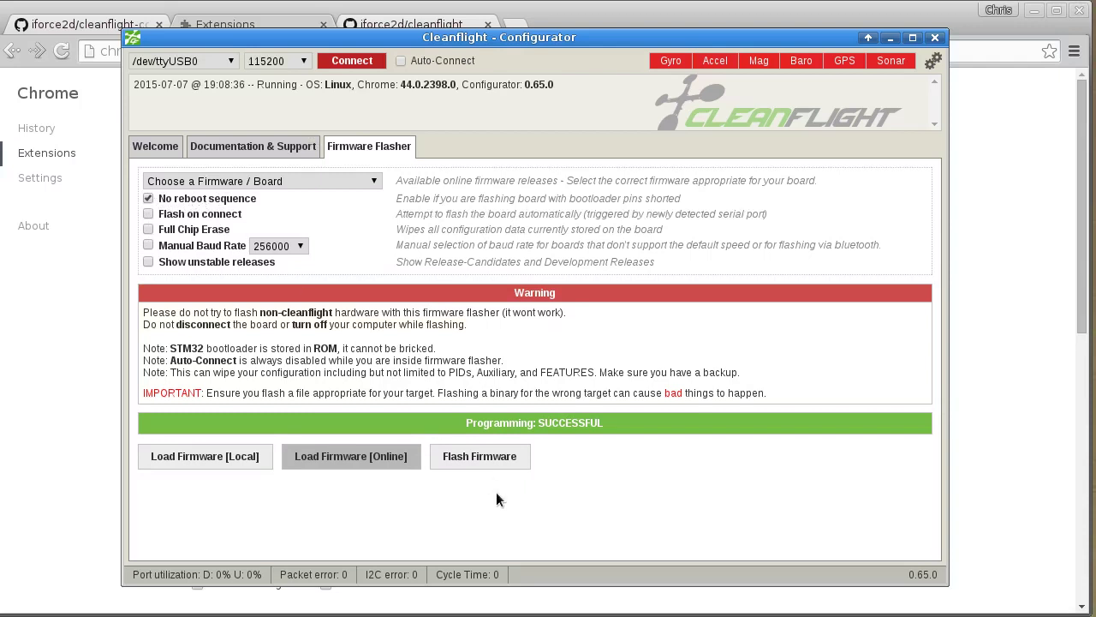
left_click(166, 202)
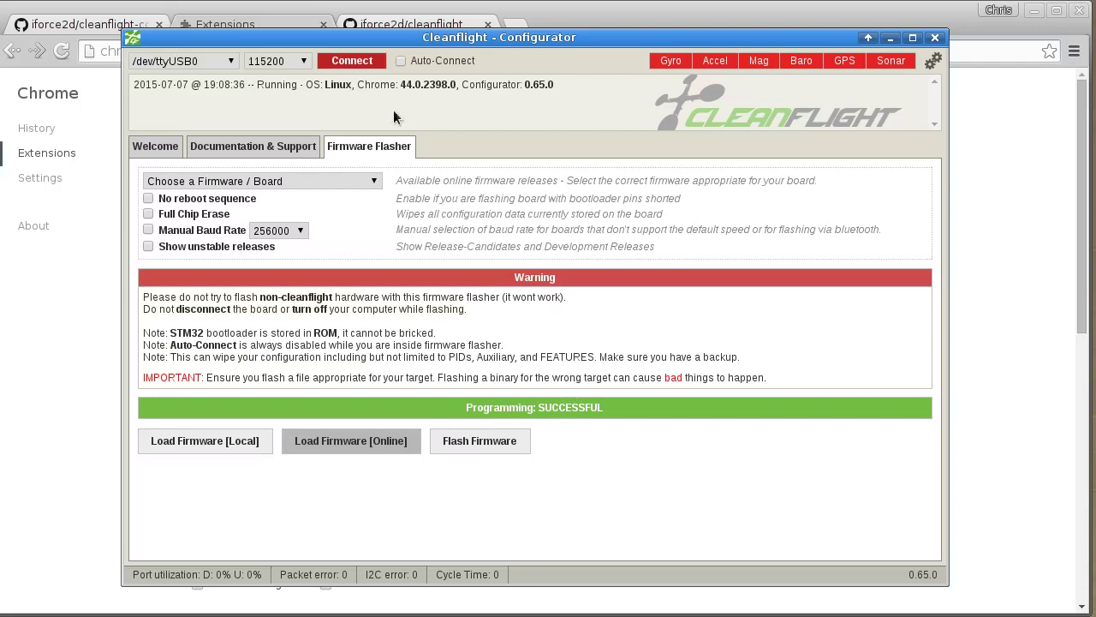
Step: Connect to the flight controller, check its Configuration, and view the live Receiver channel values
left_click(352, 62)
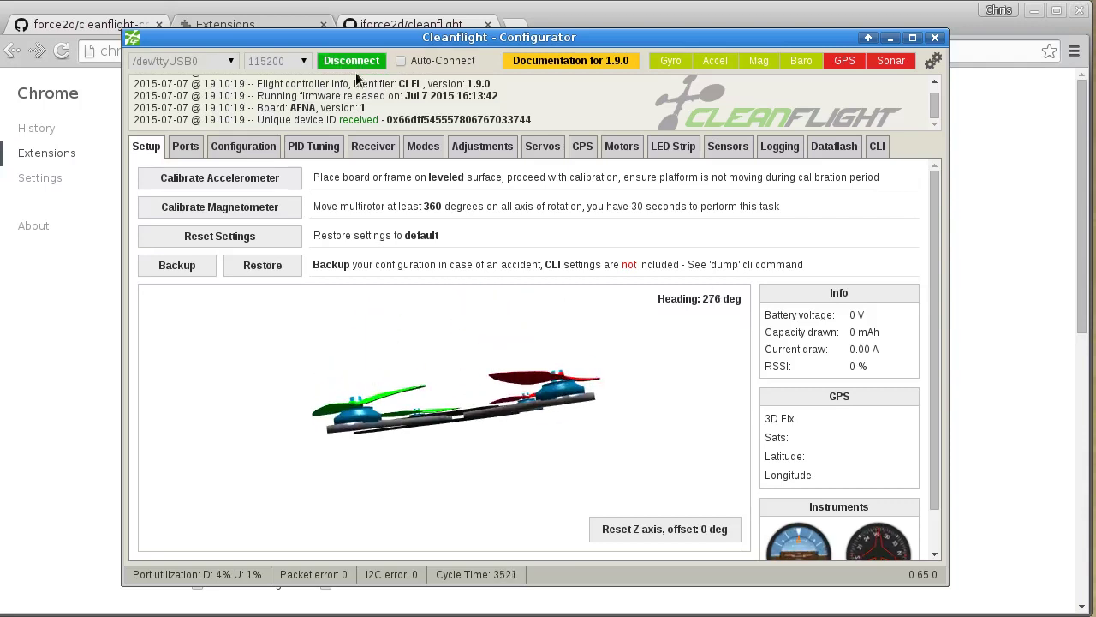
left_click(244, 147)
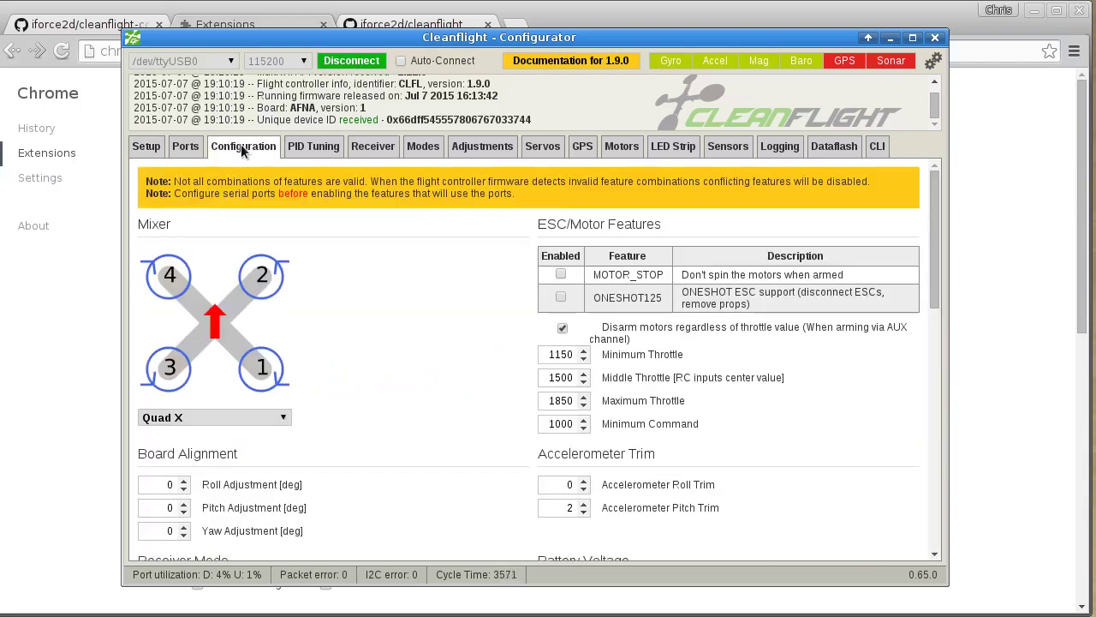
scroll(342, 294, "down", 5)
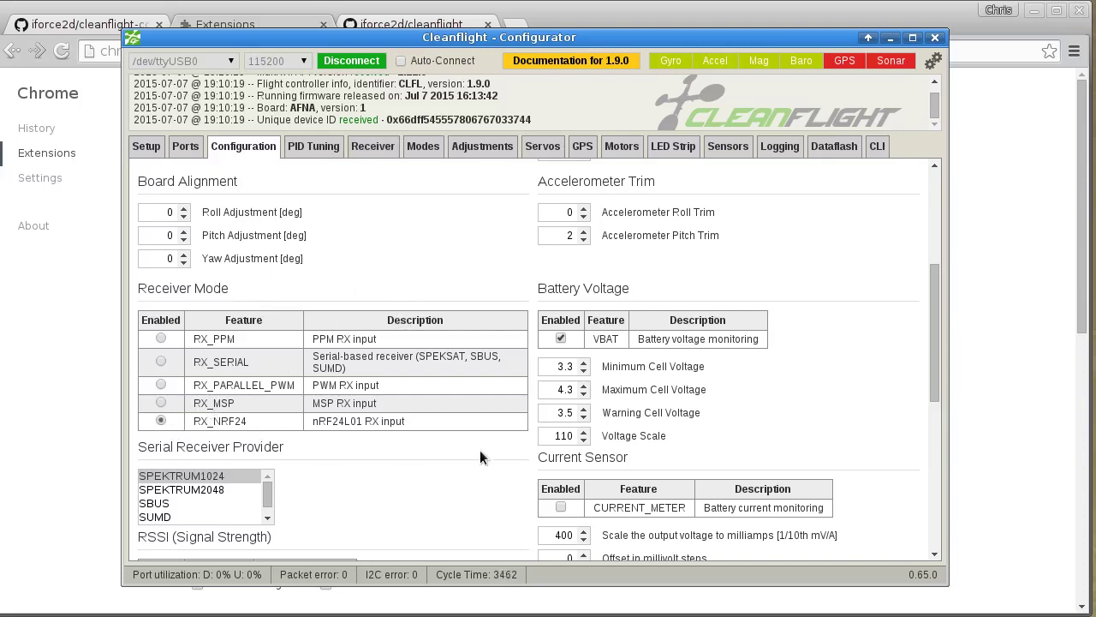
scroll(484, 467, "down", 5)
scroll(558, 412, "up", 8)
left_click(373, 146)
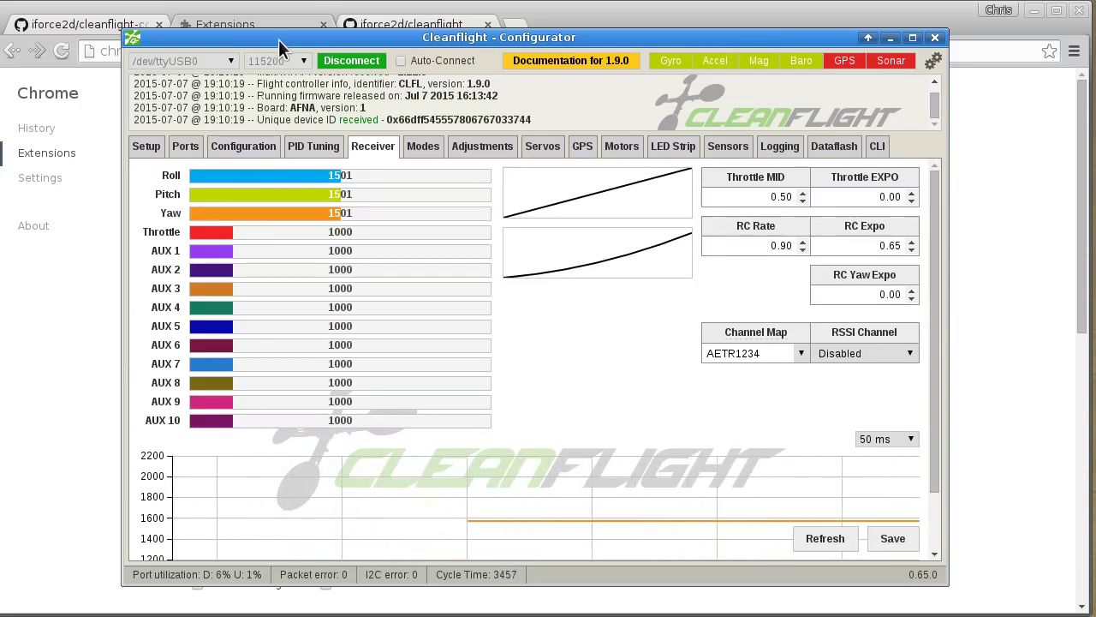
left_click_drag(283, 39, 810, 37)
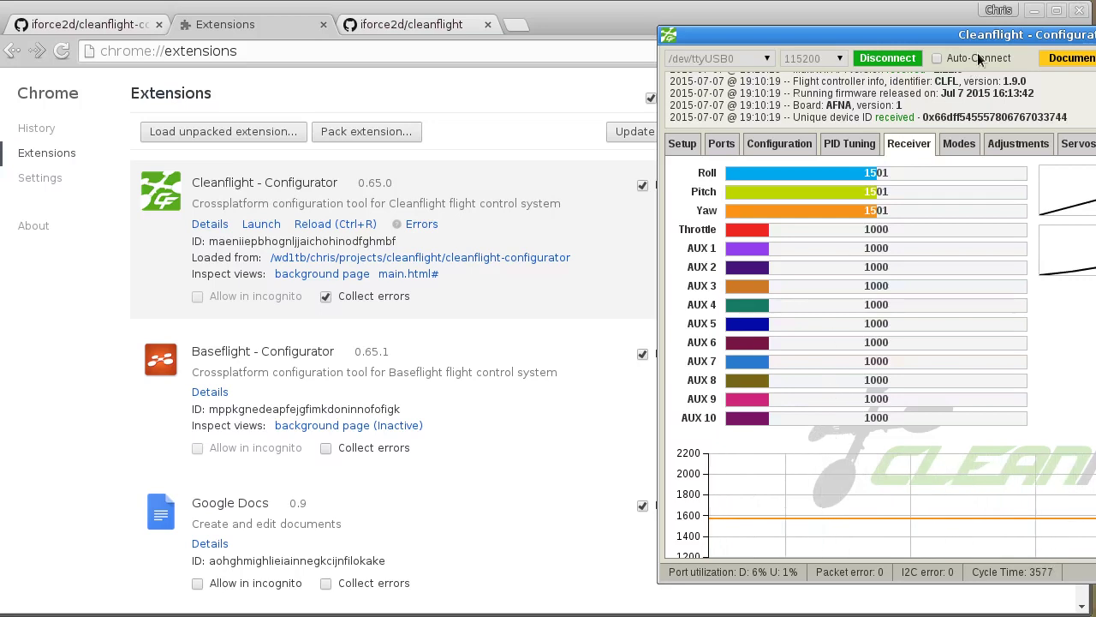
Step: Minimize the Configurator window so Chrome's Extensions page is in front
left_click(1036, 12)
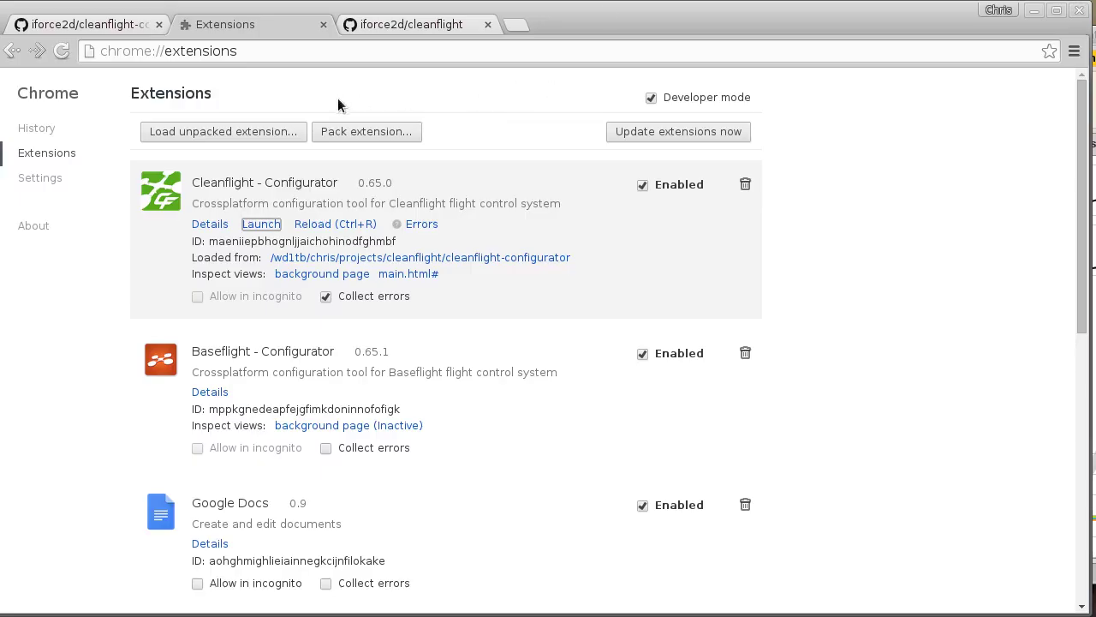
Step: On the iforce2d/cleanflight GitHub tab, change the branch from master to nrf24
left_click(402, 25)
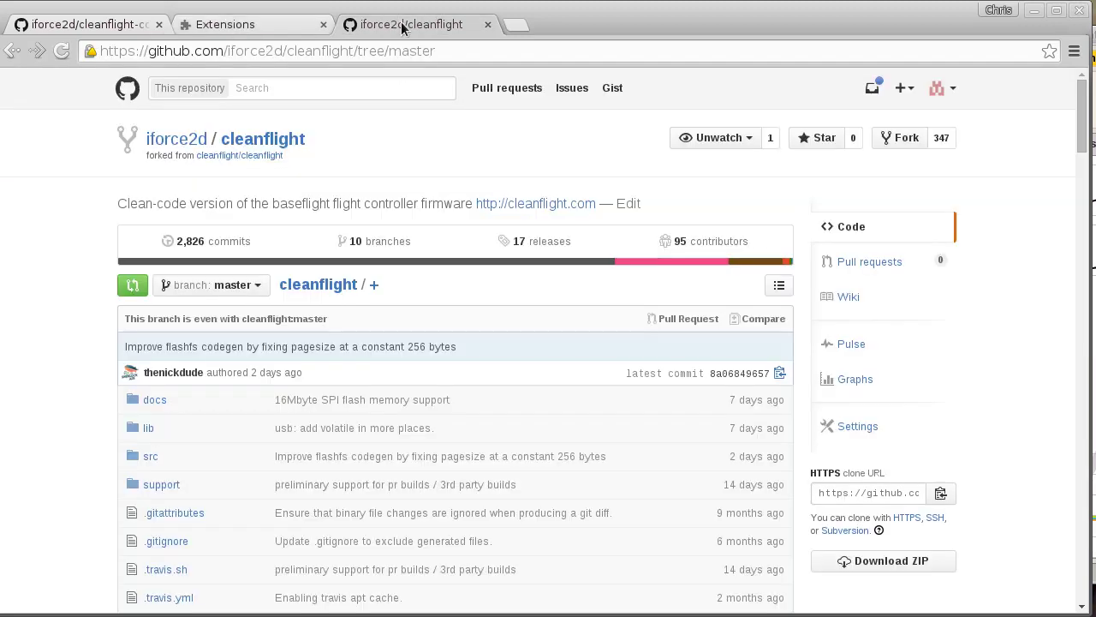
left_click(440, 52)
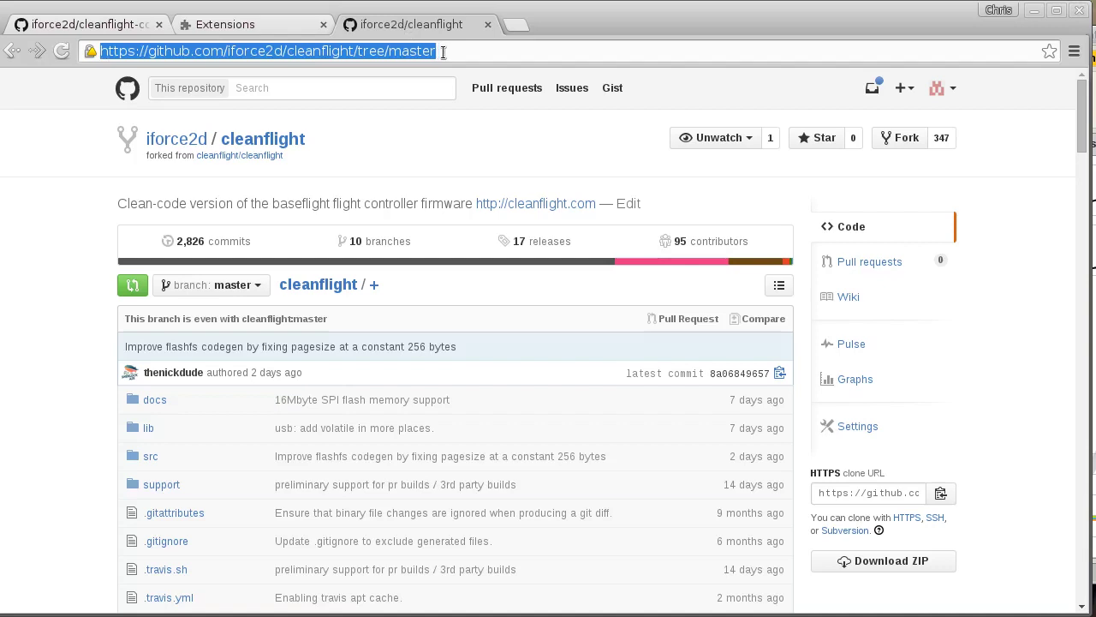
left_click(444, 52)
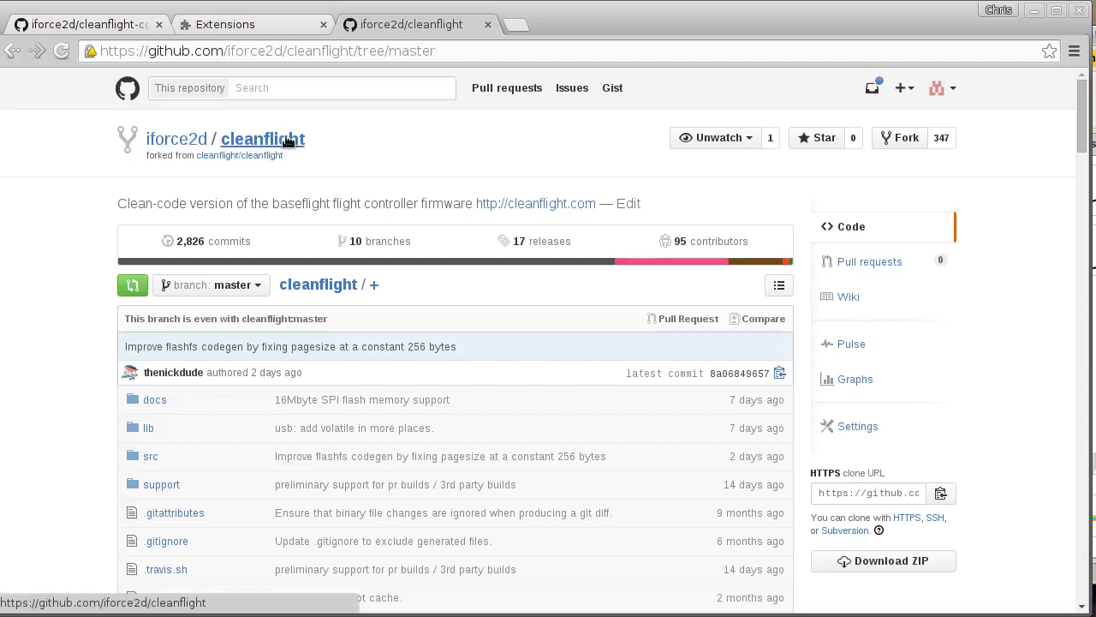
left_click(245, 287)
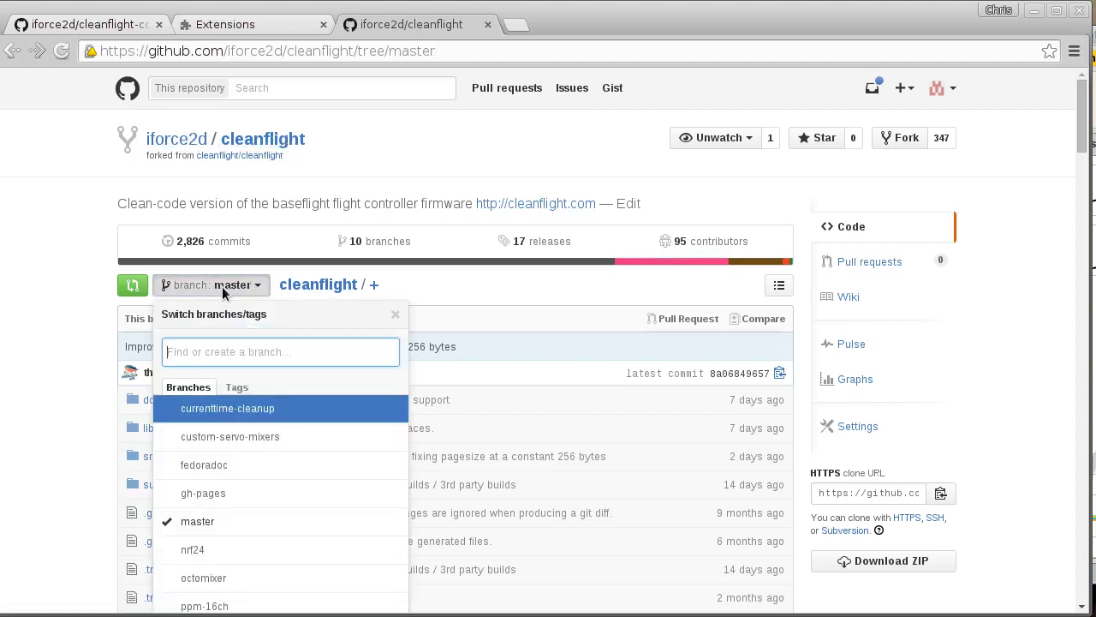
left_click(208, 551)
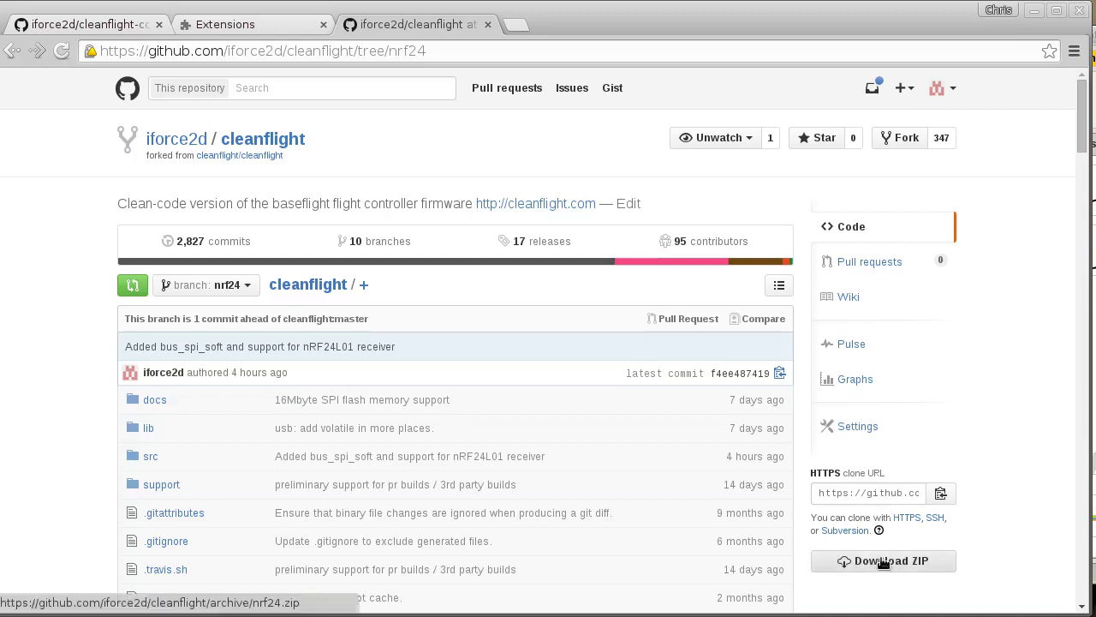
Step: In nRF24L01.c, highlight the pin #define block (lines 27–37), then scroll down to the payload struct
key("alt+Tab")
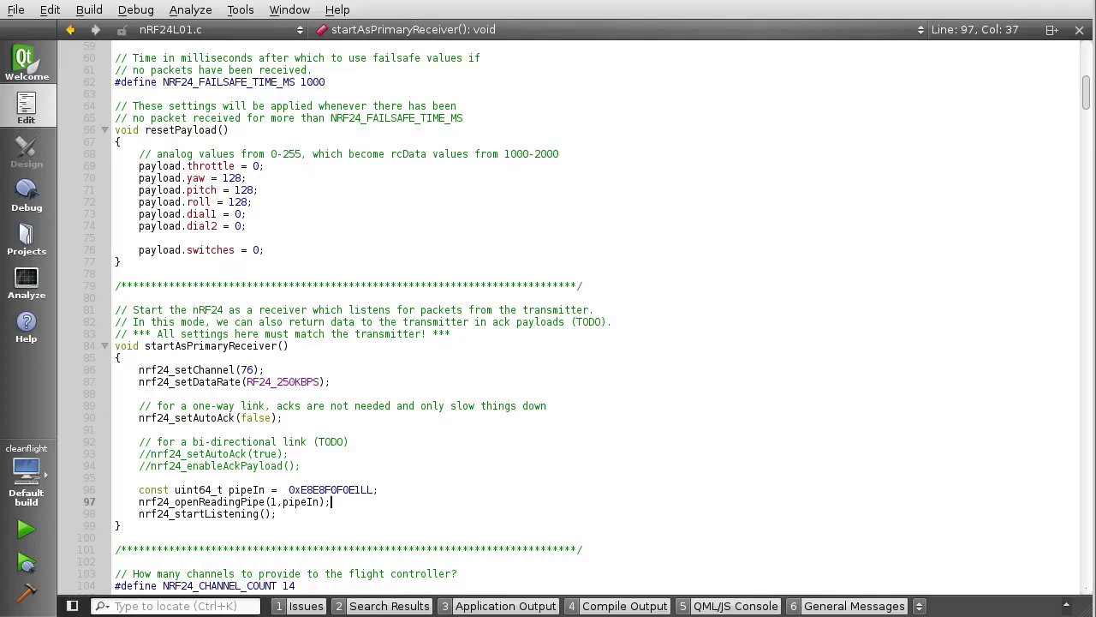
scroll(652, 271, "up", 19)
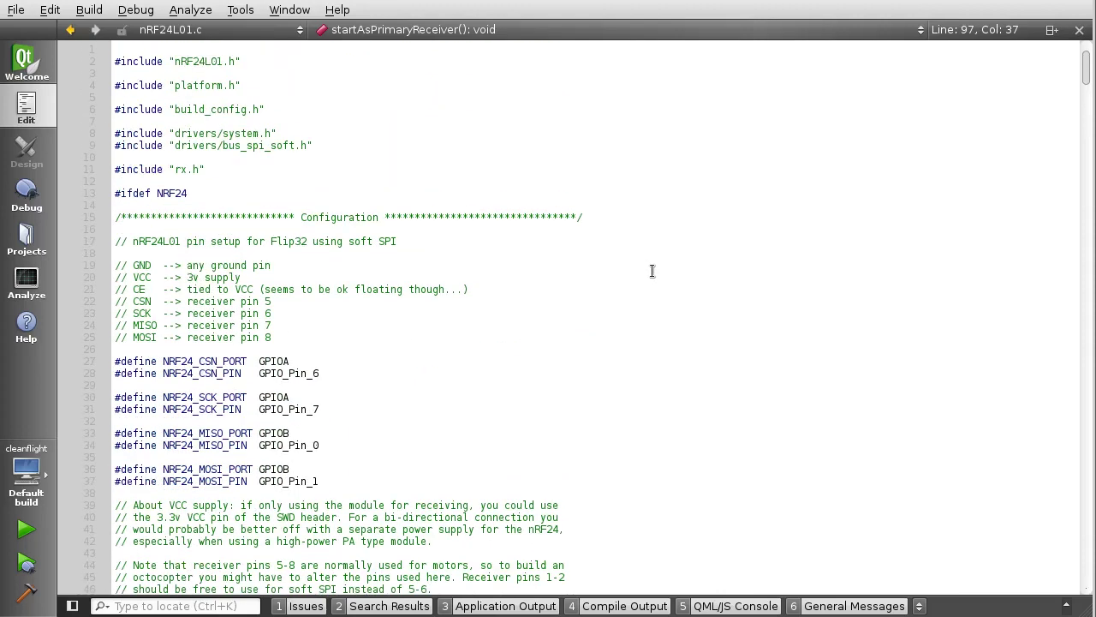
scroll(652, 212, "down", 5)
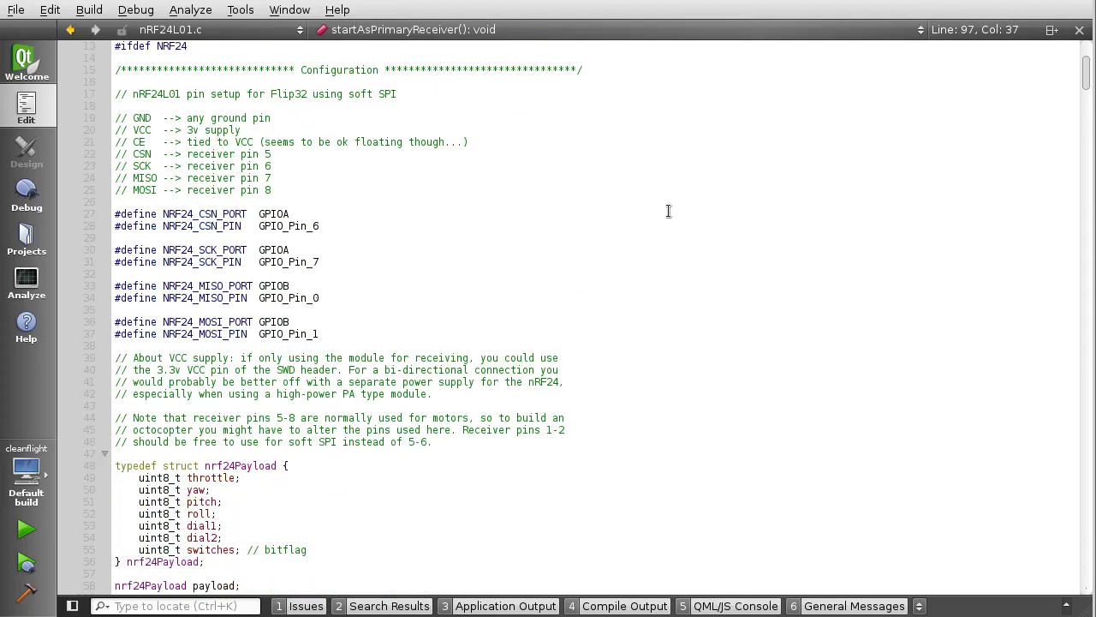
scroll(1084, 85, "up", 1)
left_click_drag(321, 333, 122, 213)
left_click(236, 249)
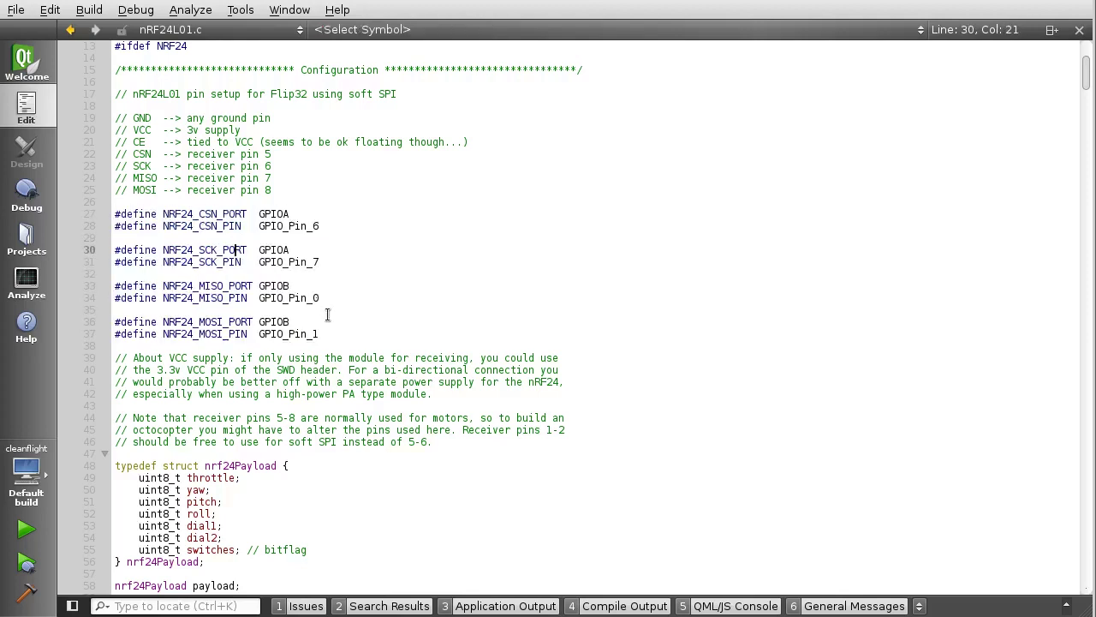
left_click_drag(341, 333, 43, 223)
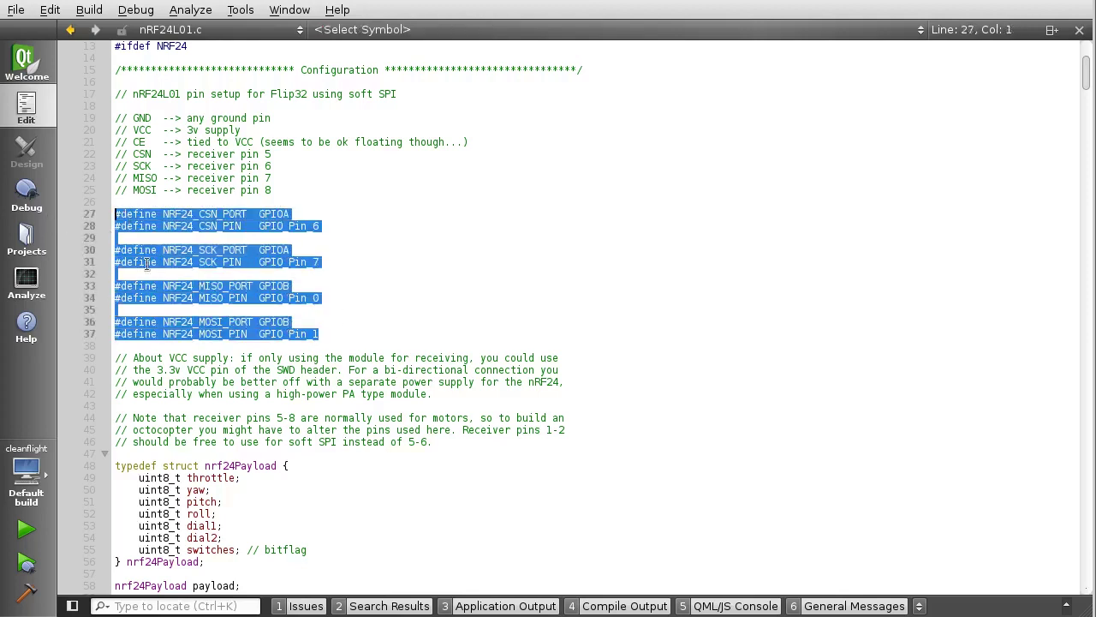
left_click(173, 308)
scroll(360, 248, "down", 9)
scroll(312, 182, "down", 1)
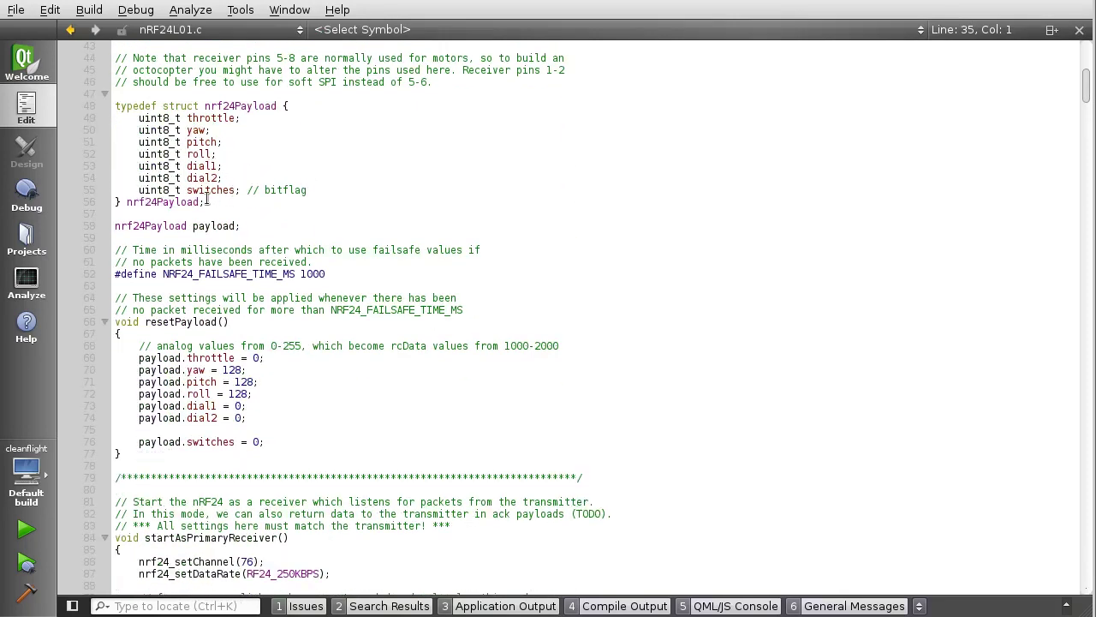
left_click_drag(208, 202, 115, 106)
left_click(194, 149)
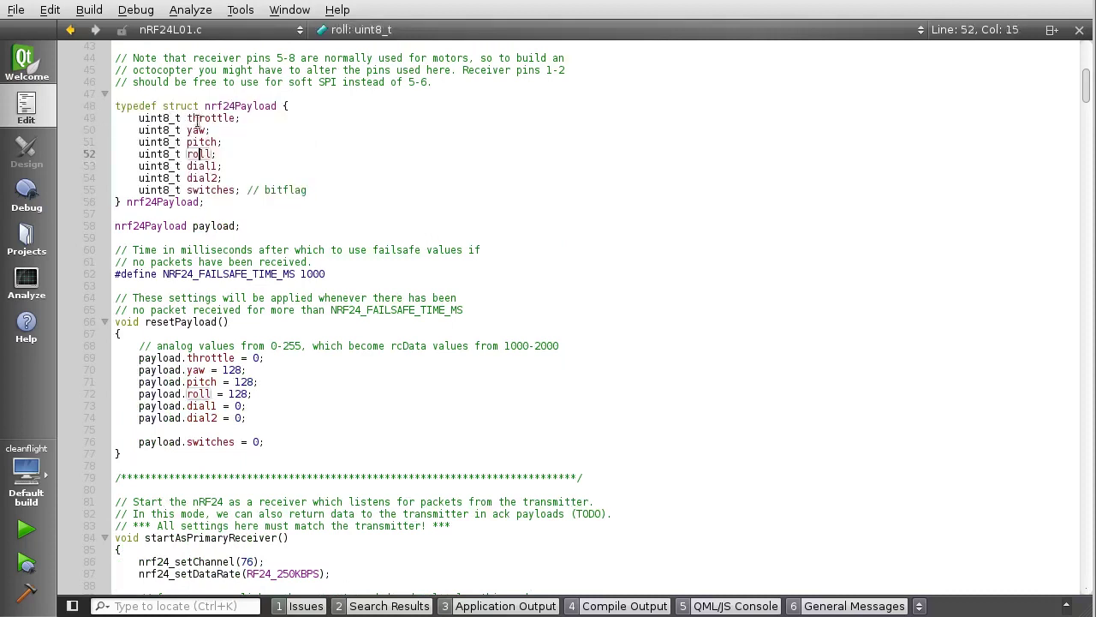
key("Down")
key("Down")
key("Down")
left_click_drag(225, 187, 215, 142)
left_click(215, 142)
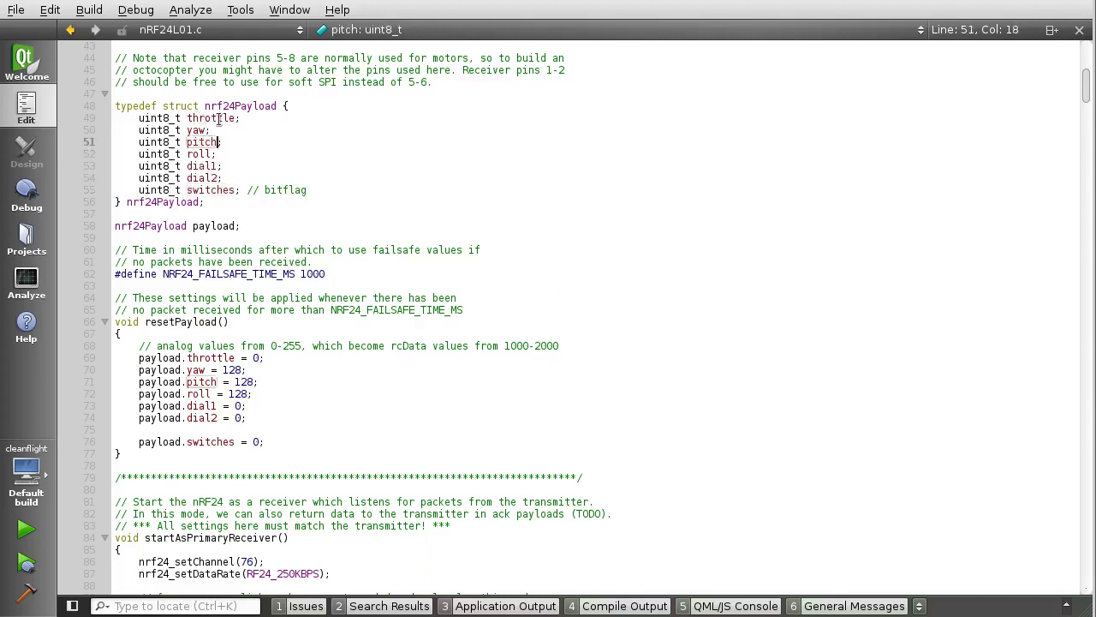
left_click_drag(140, 118, 235, 189)
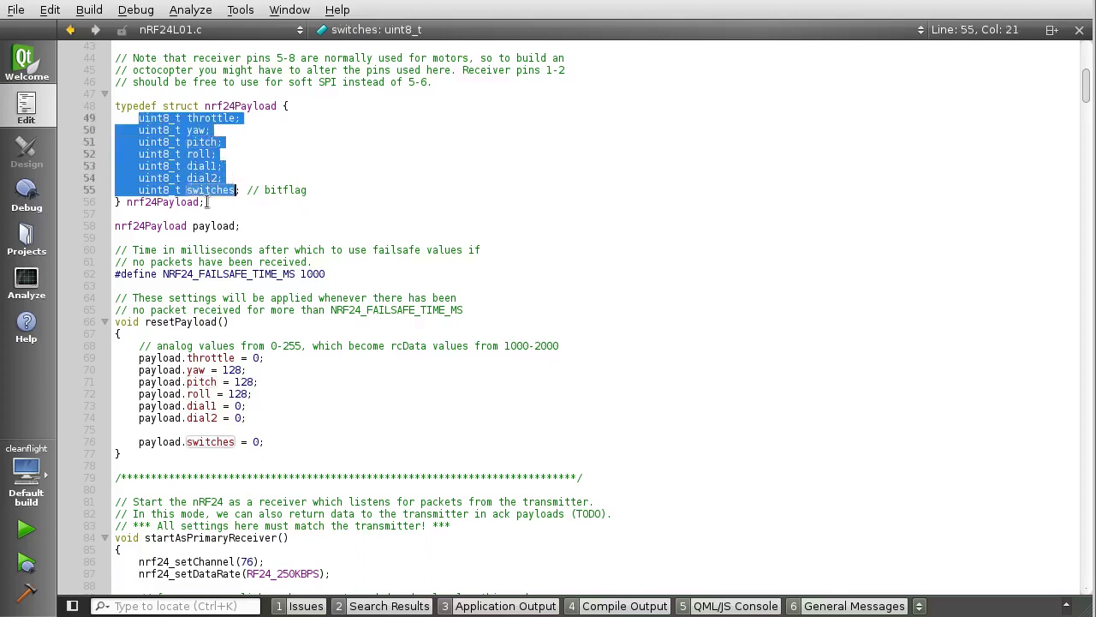
left_click(222, 189)
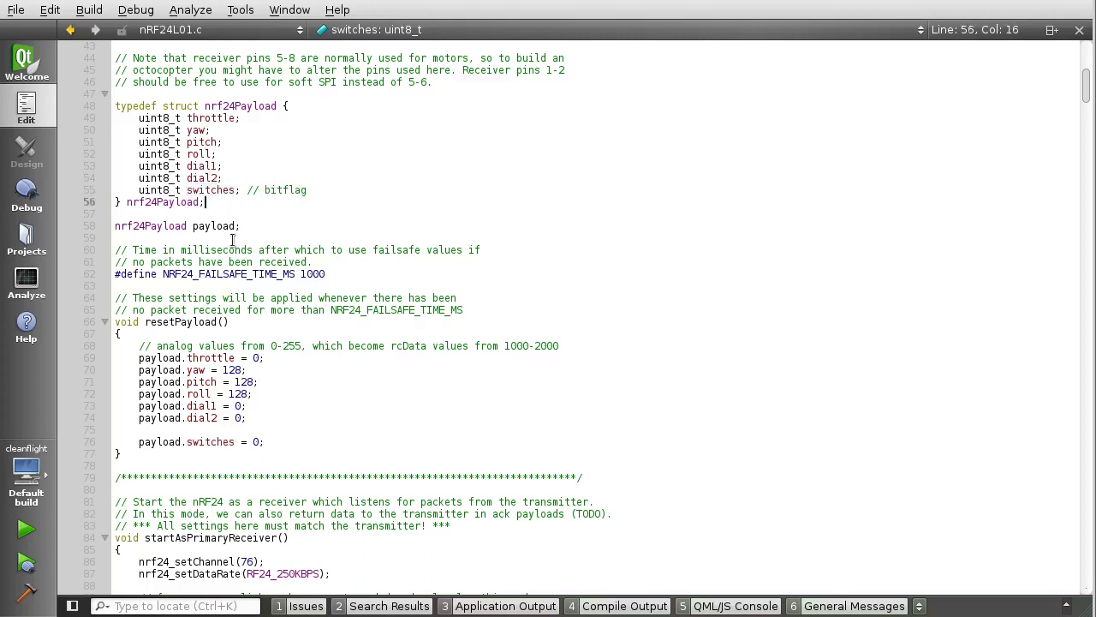
left_click_drag(175, 118, 217, 192)
left_click(217, 192)
left_click_drag(184, 118, 221, 194)
left_click(221, 193)
scroll(227, 189, "down", 3)
scroll(241, 185, "down", 1)
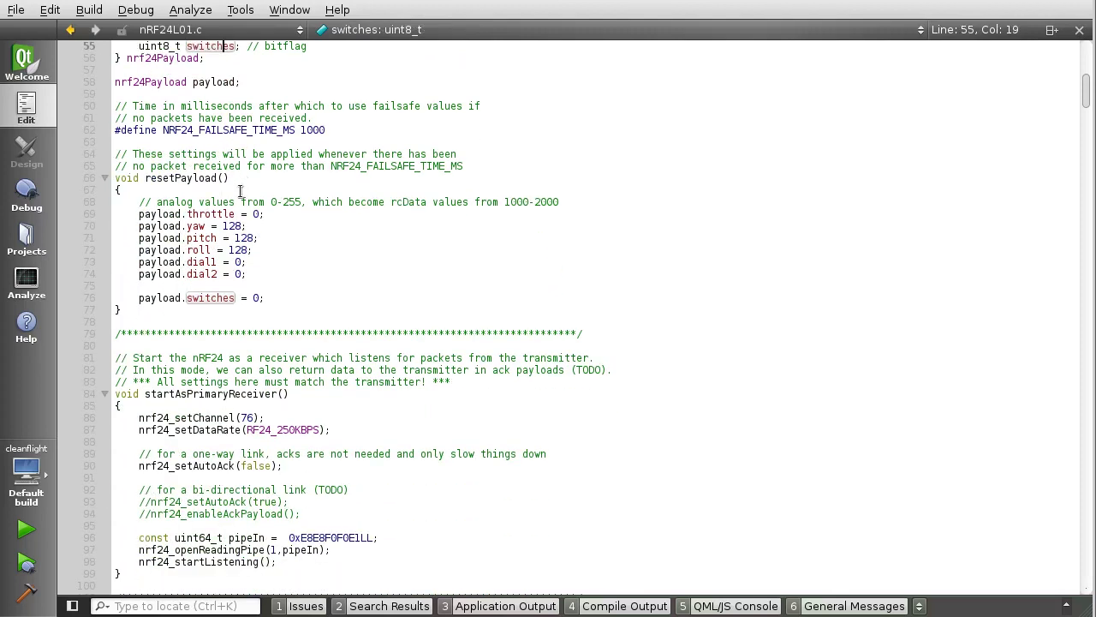
double_click(165, 178)
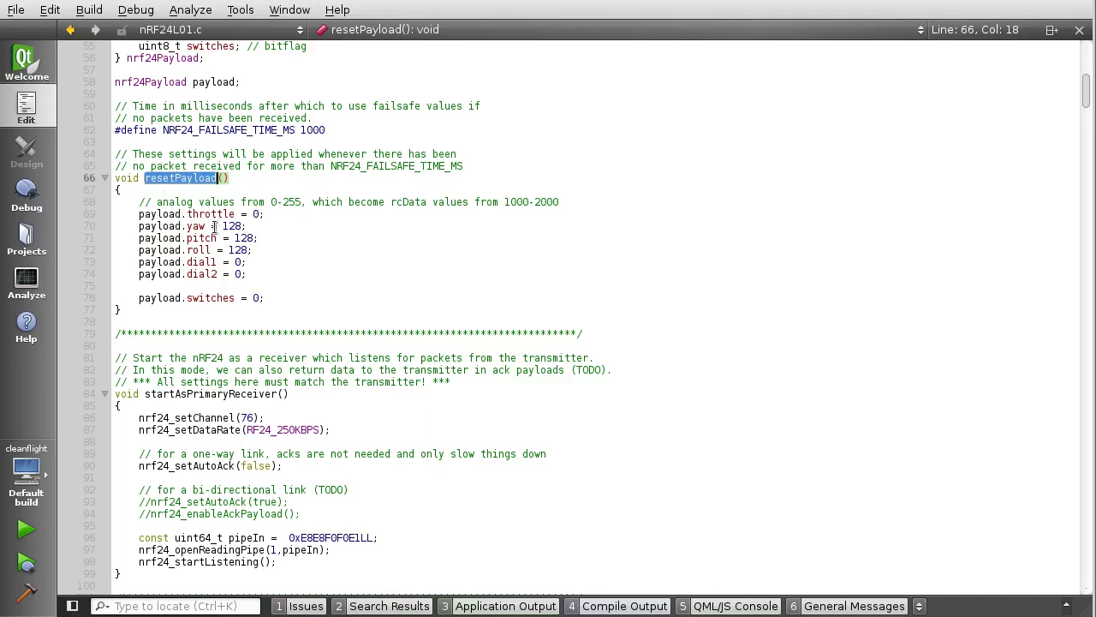
left_click(189, 215)
left_click_drag(139, 214, 249, 271)
left_click(254, 270)
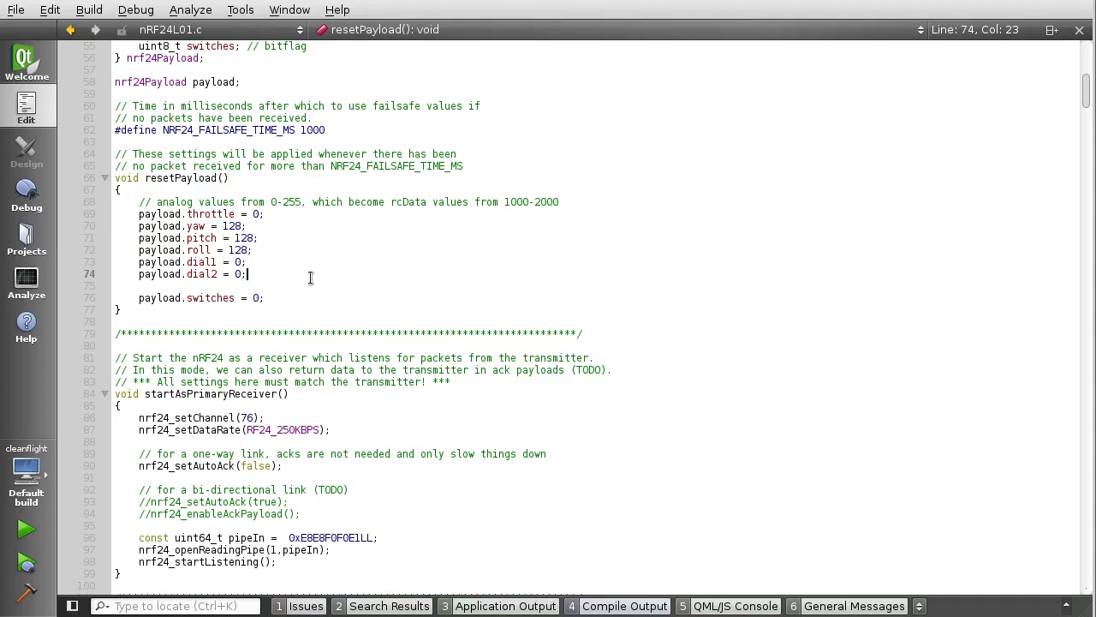
double_click(313, 130)
left_click(331, 130)
double_click(314, 130)
left_click(323, 130)
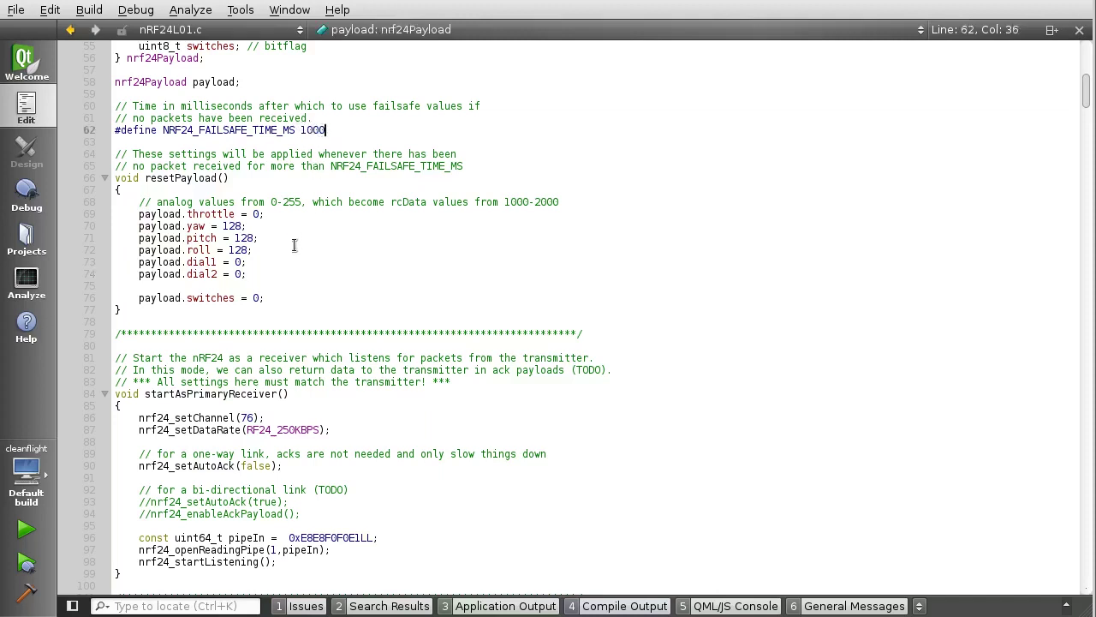
left_click_drag(142, 214, 257, 264)
left_click(250, 274)
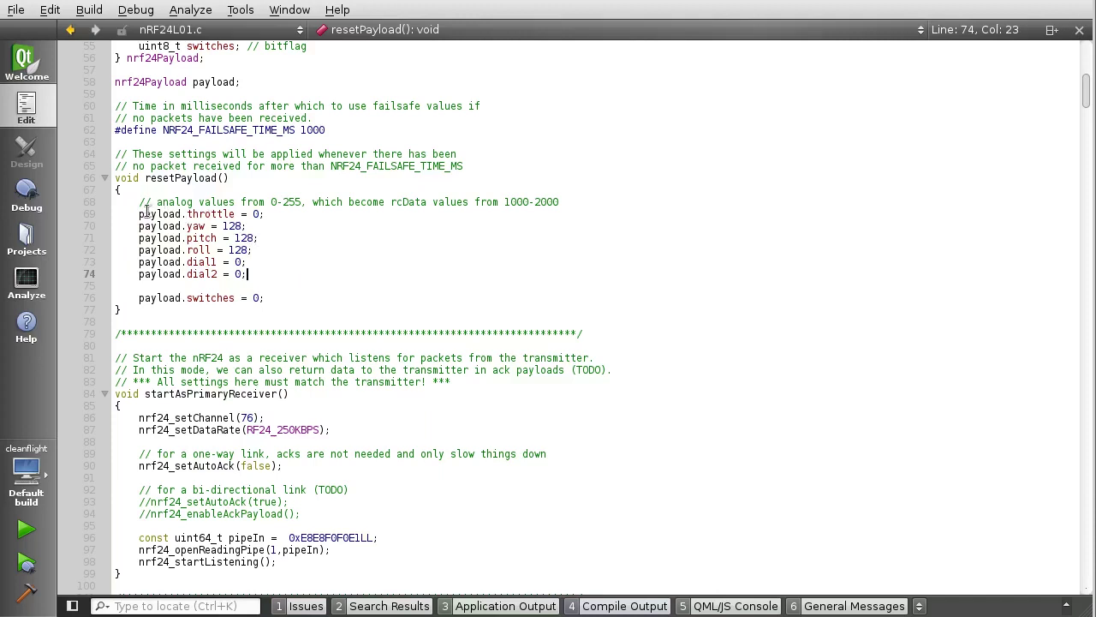
left_click_drag(139, 213, 140, 250)
left_click(249, 274)
scroll(291, 240, "down", 5)
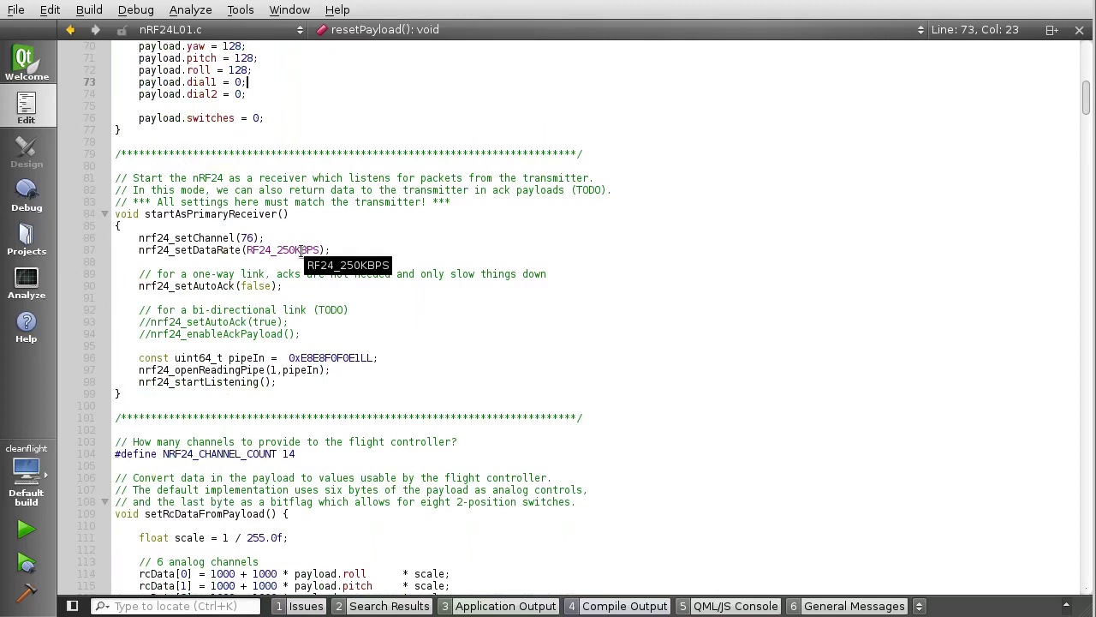
scroll(301, 250, "down", 1)
double_click(193, 179)
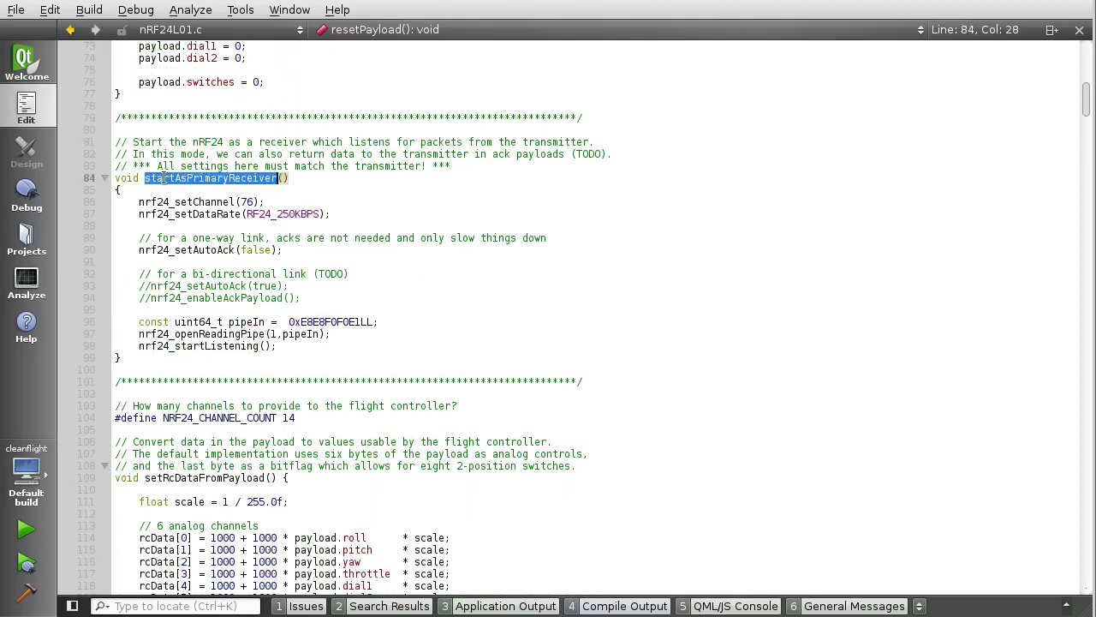
key("Down")
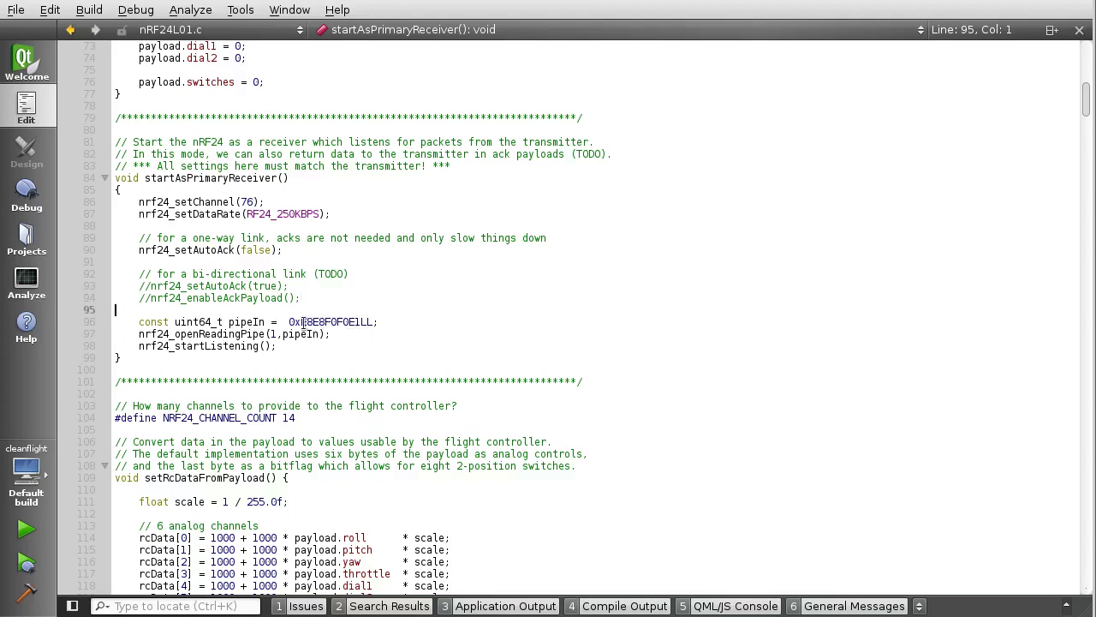
left_click(217, 202)
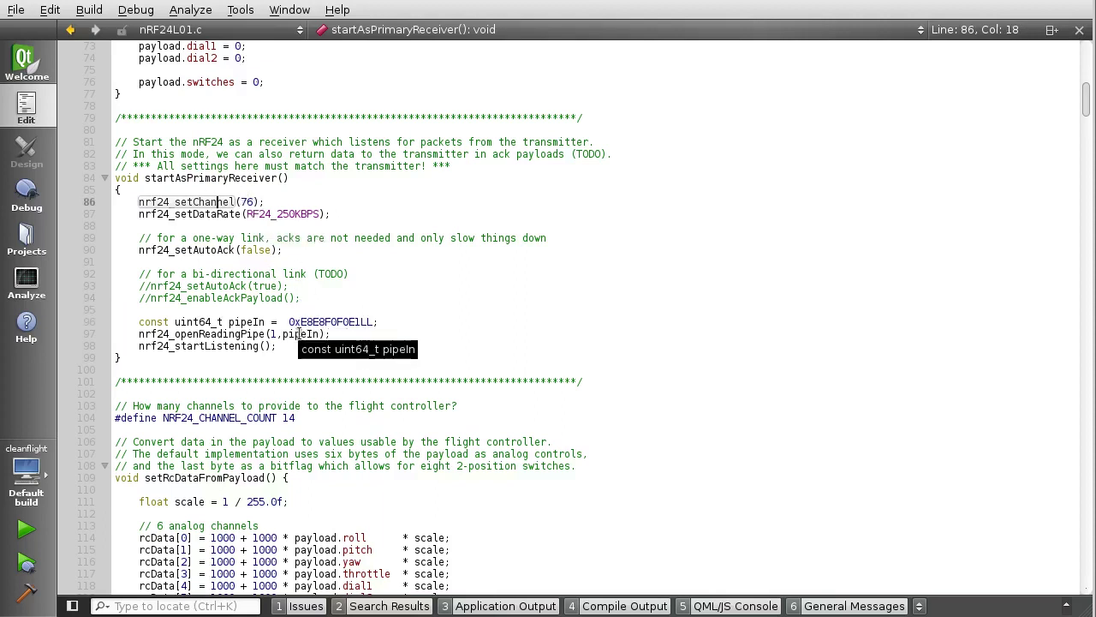
left_click(341, 333)
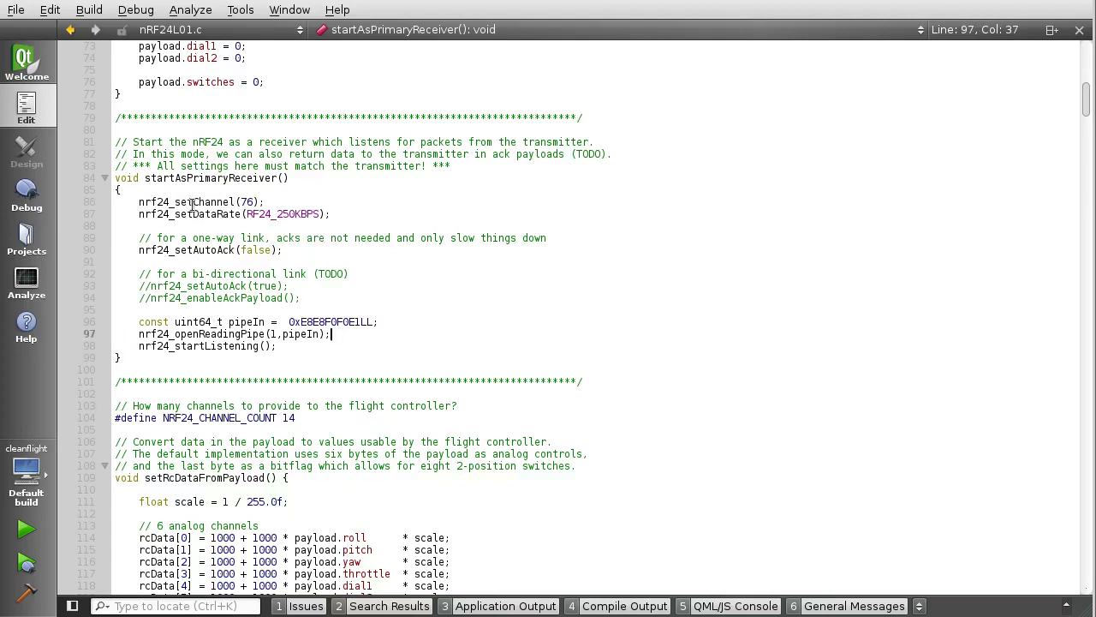
Step: Highlight setRcDataFromPayload and its 6 analog channels comment, then narrow Qt Creator to reveal the browser
scroll(253, 316, "down", 8)
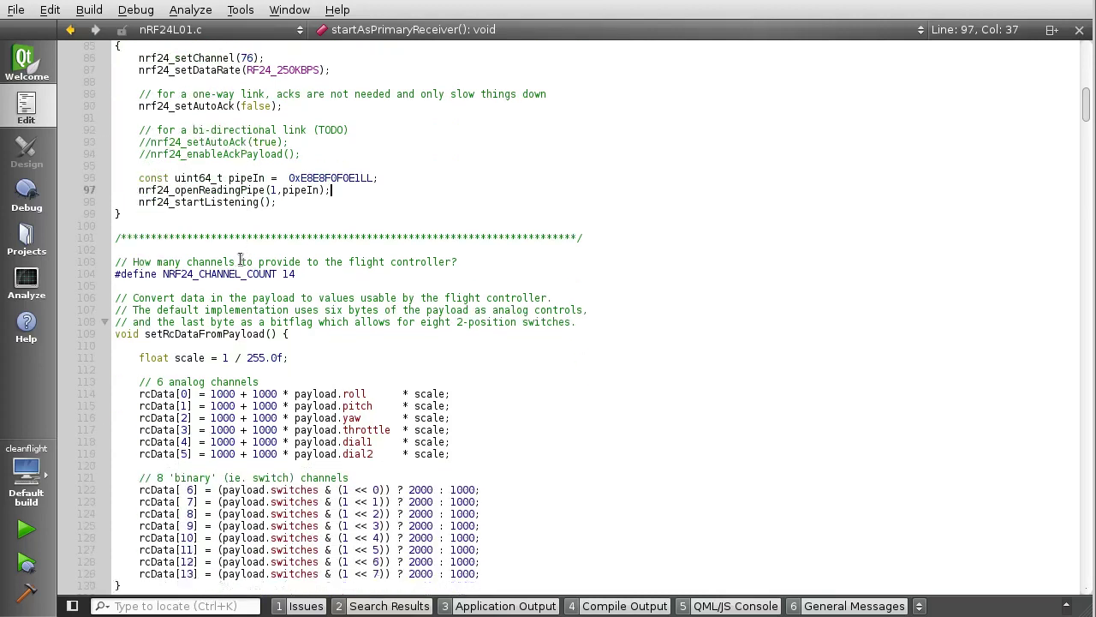
scroll(225, 257, "down", 1)
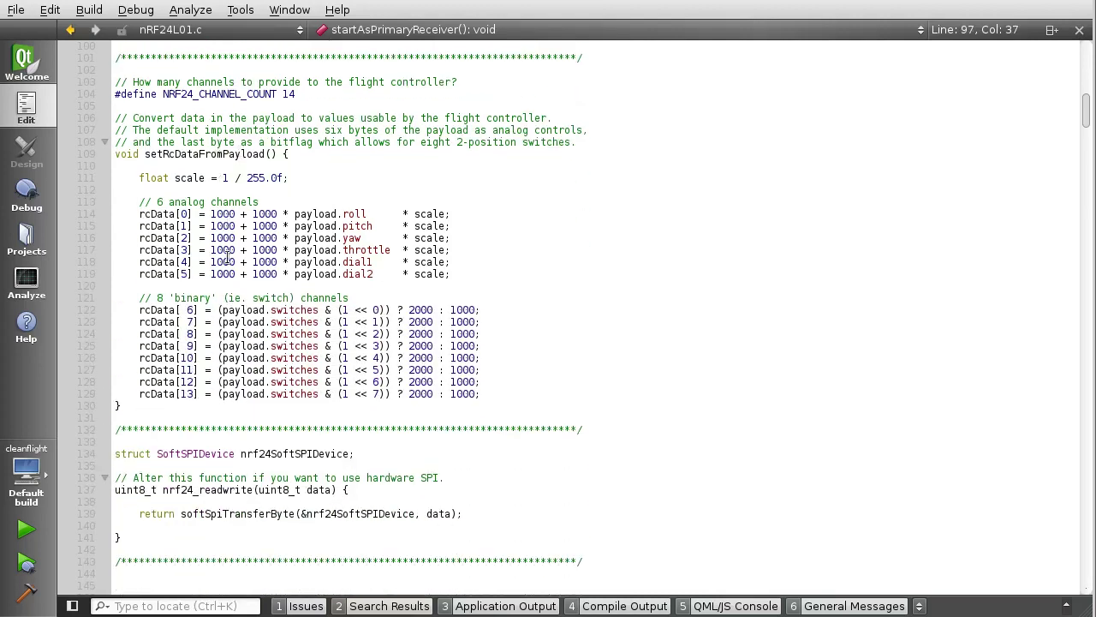
double_click(193, 154)
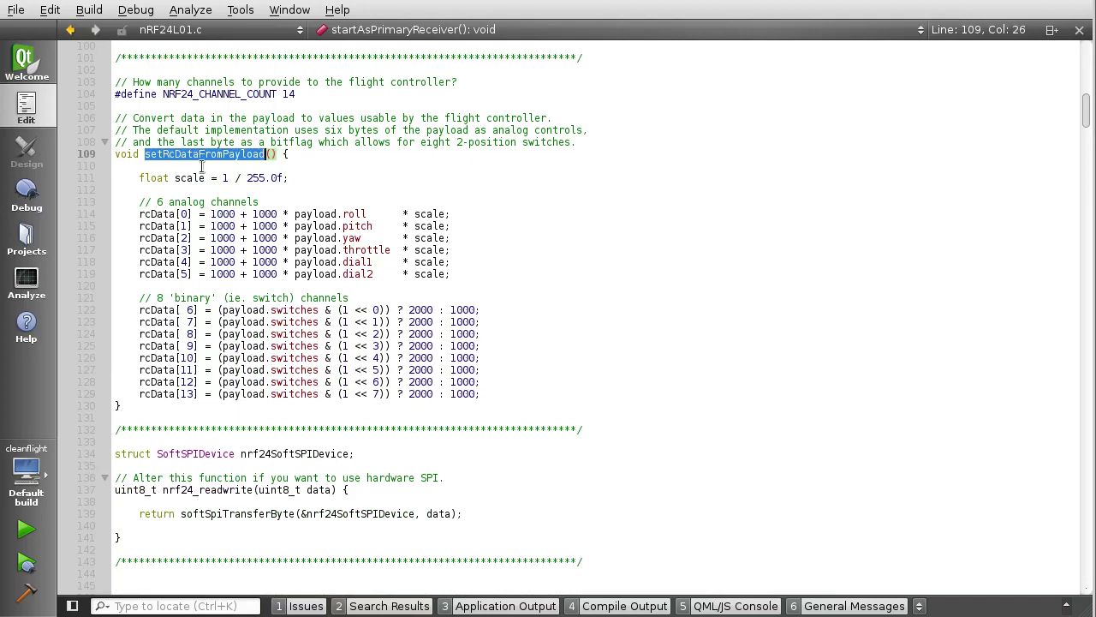
left_click(304, 178)
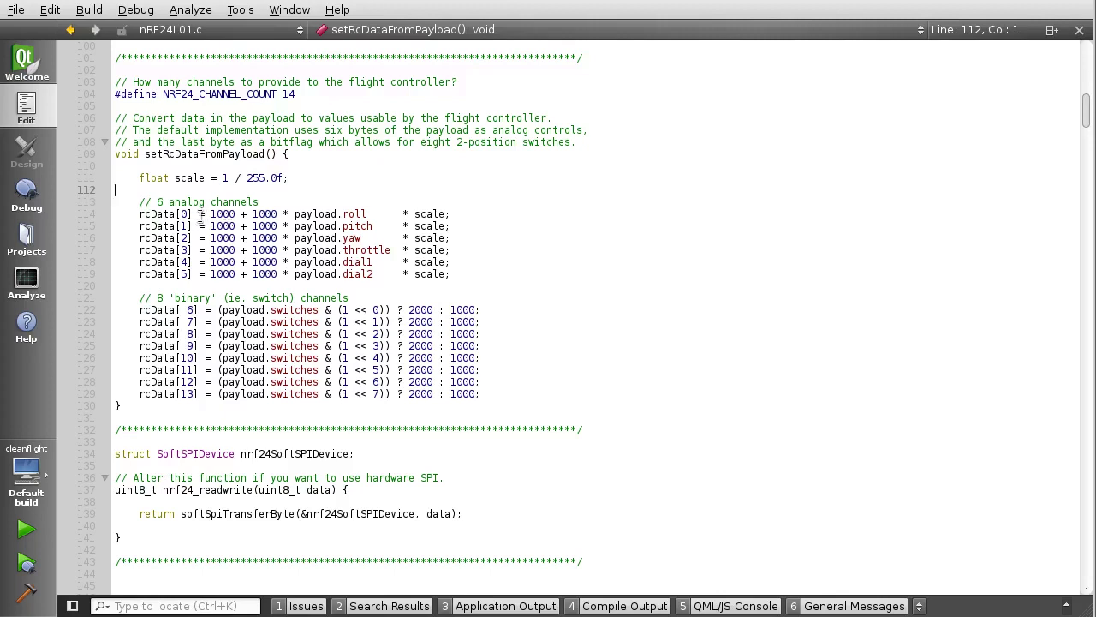
triple_click(160, 204)
left_click(223, 202)
left_click_drag(1086, 267, 626, 261)
Step: Show the Configurator's receiver bars, then highlight the rcData[0]–rcData[4] analog channel mappings
key("alt+Tab")
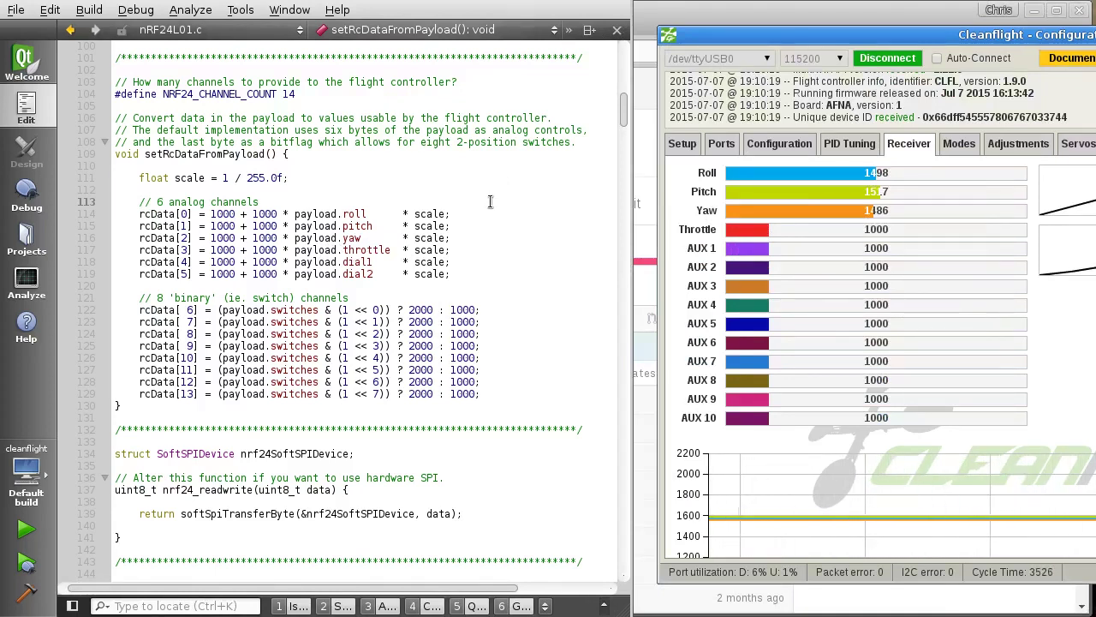
left_click(490, 246)
left_click_drag(452, 214, 326, 273)
left_click(325, 273)
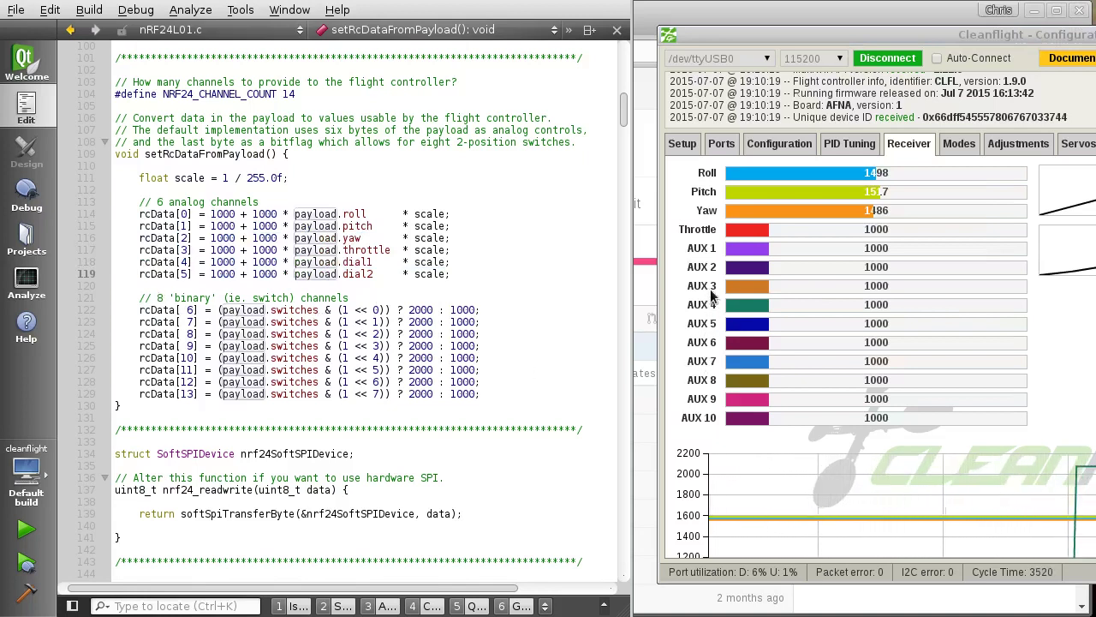
Step: Point out the switch-channel bit test on line 122 and its 2000 on / 1000 off values
left_click(188, 310)
left_click(341, 310)
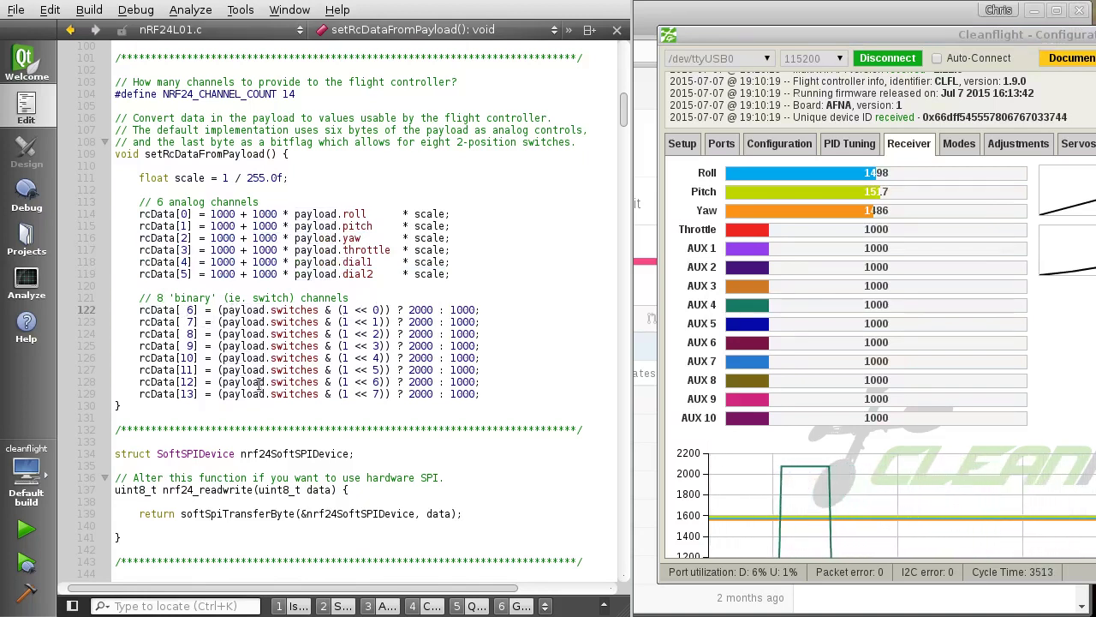
double_click(420, 310)
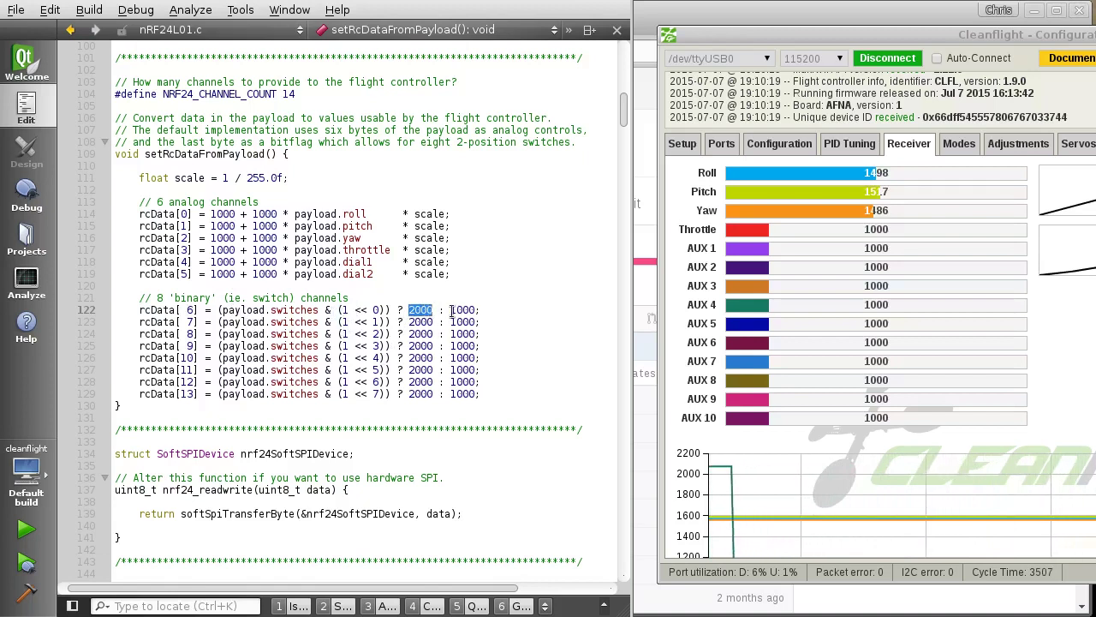
double_click(467, 310)
left_click(478, 313)
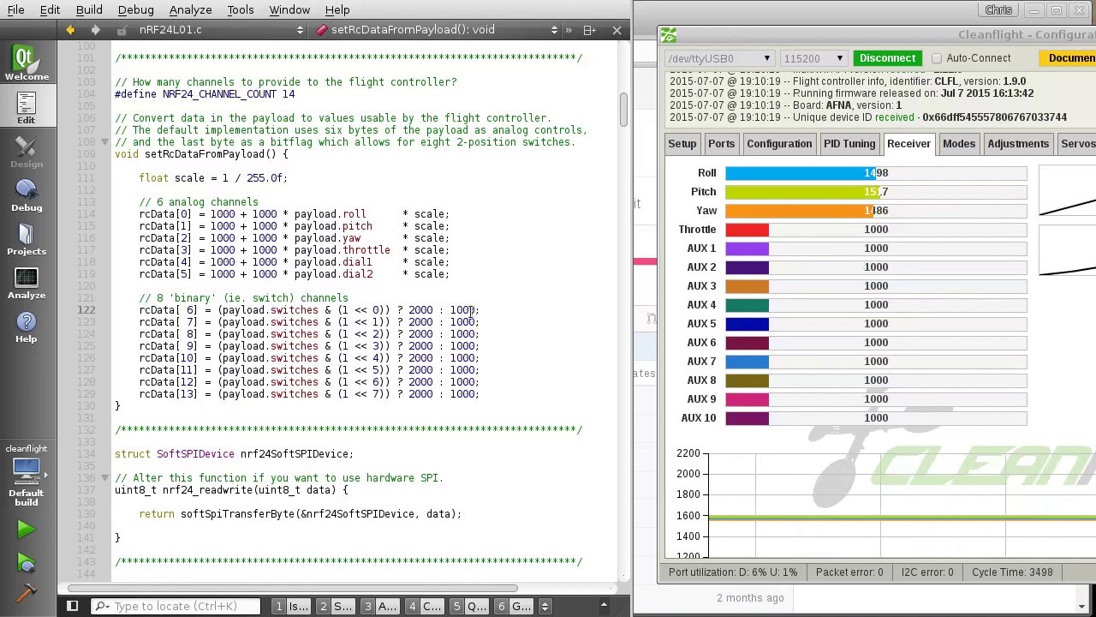
left_click(186, 417)
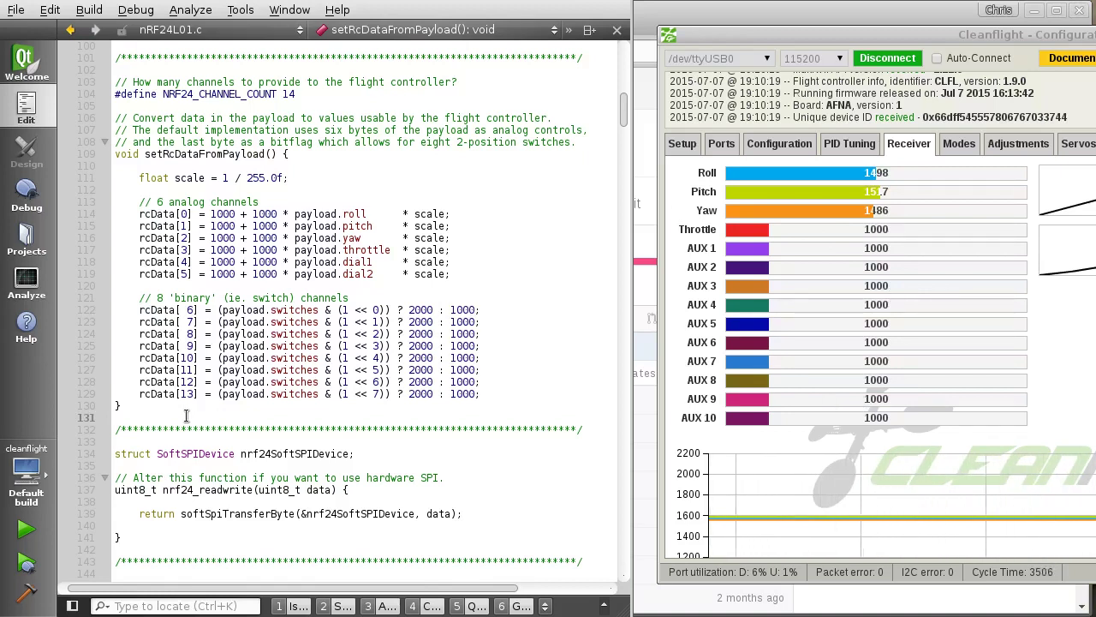
left_click(399, 454)
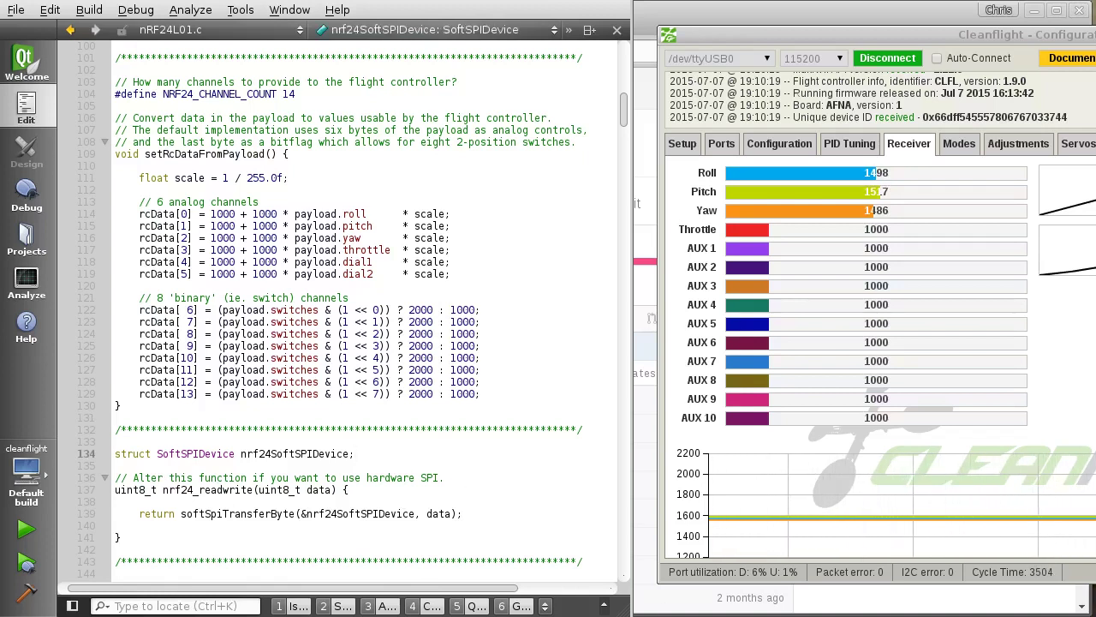